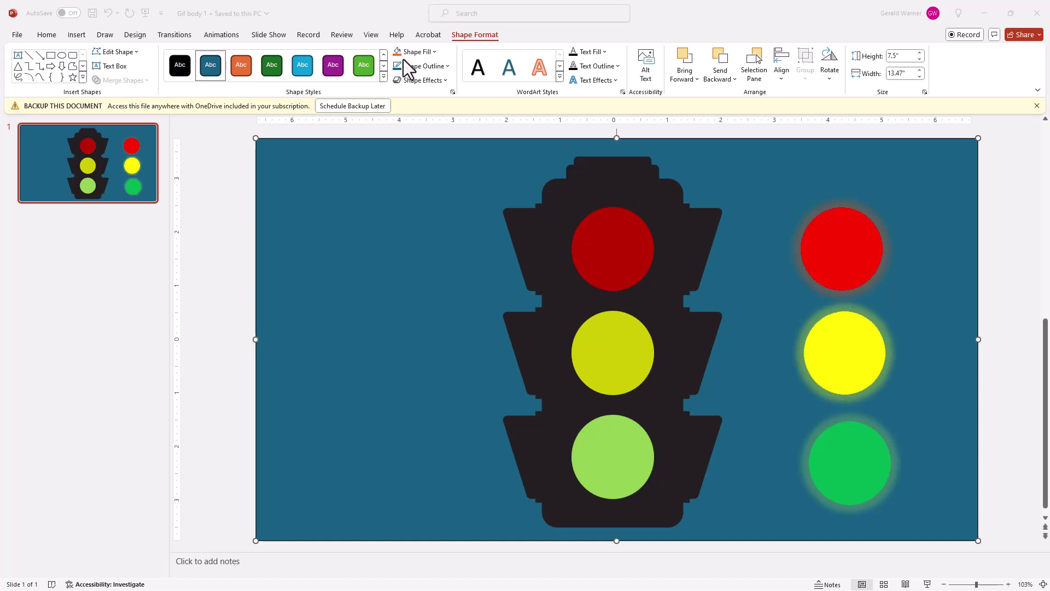
Select the right-hand red circle and show its Shape Effects Glow options.
key("Tab")
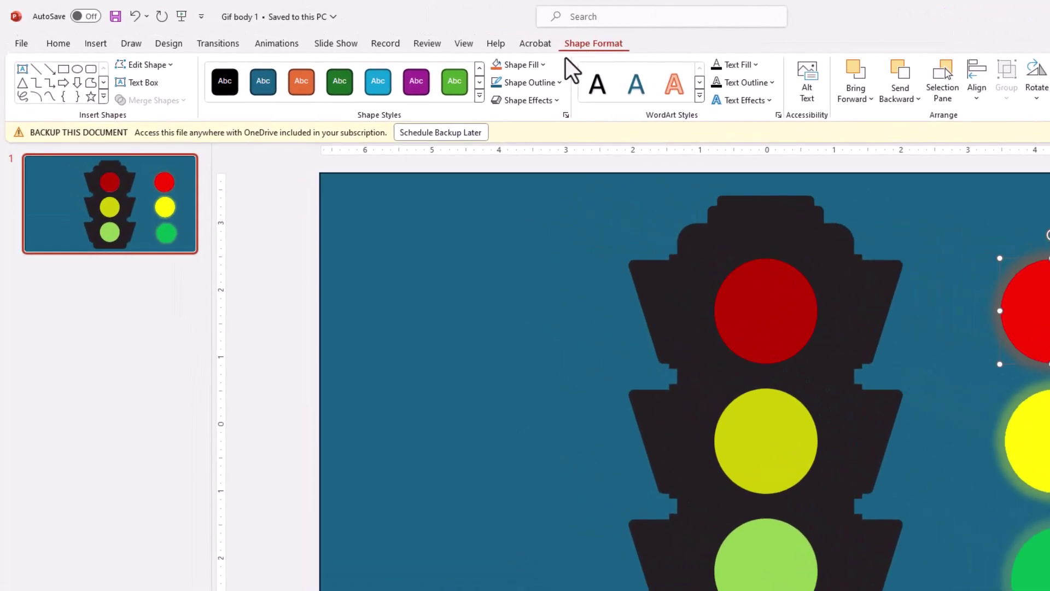
left_click(557, 102)
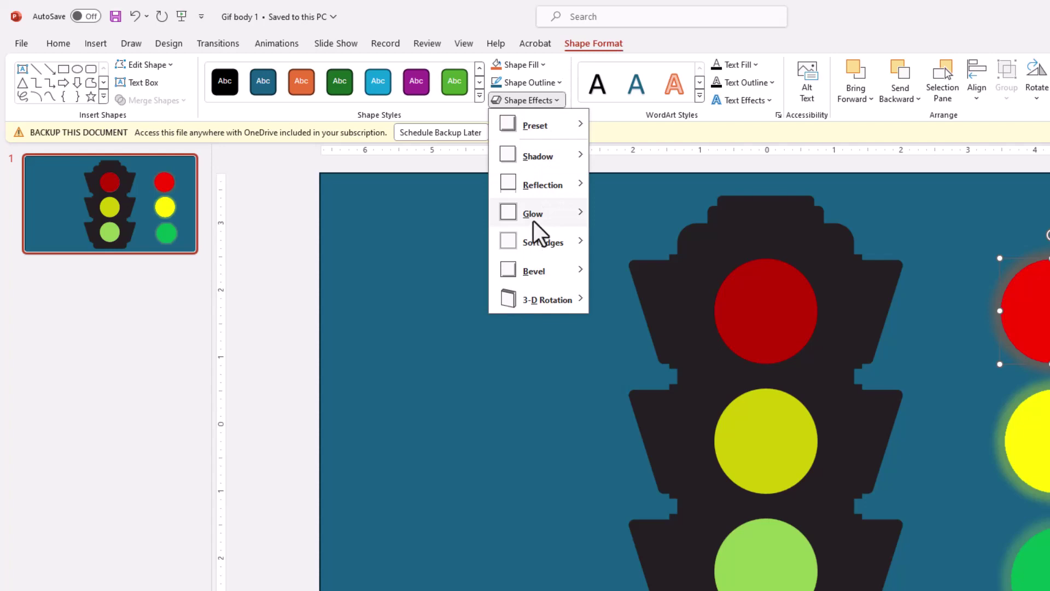
mouse_move(533, 221)
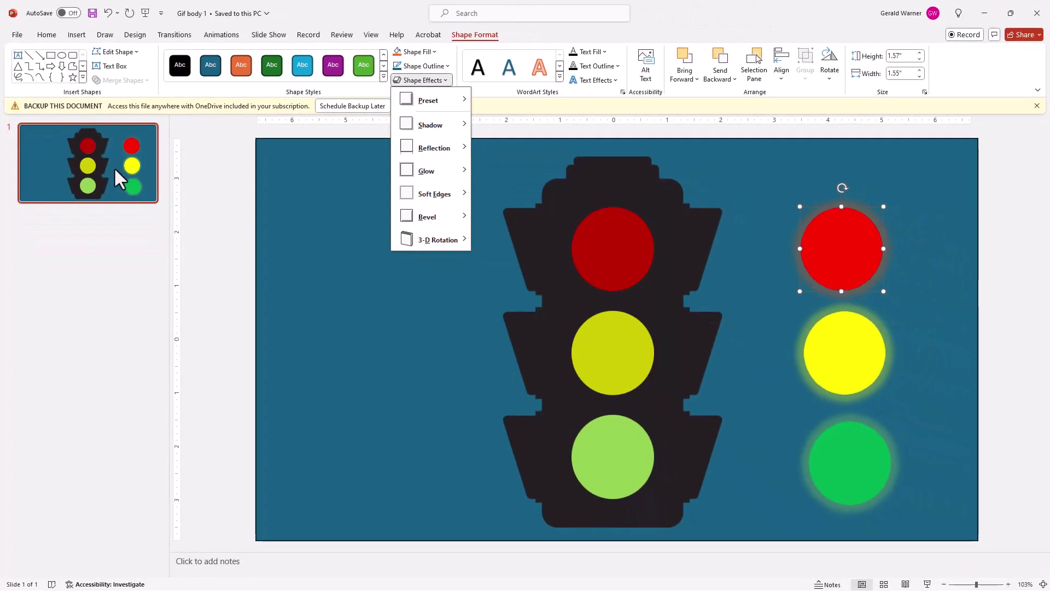
Duplicate slide 1, then slide 2, giving three identical traffic-light slides.
left_click(48, 176)
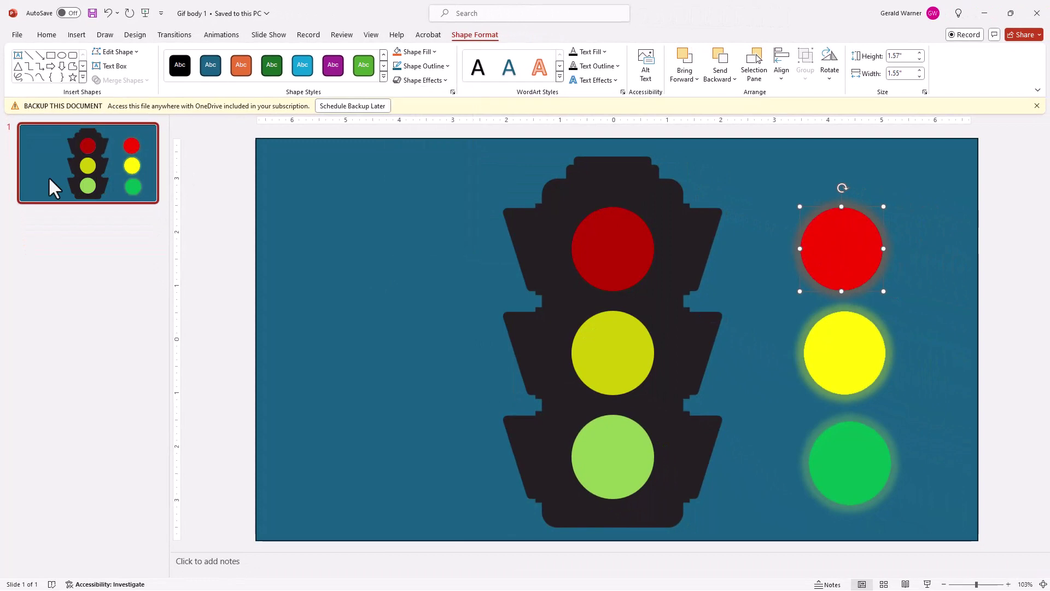
right_click(49, 176)
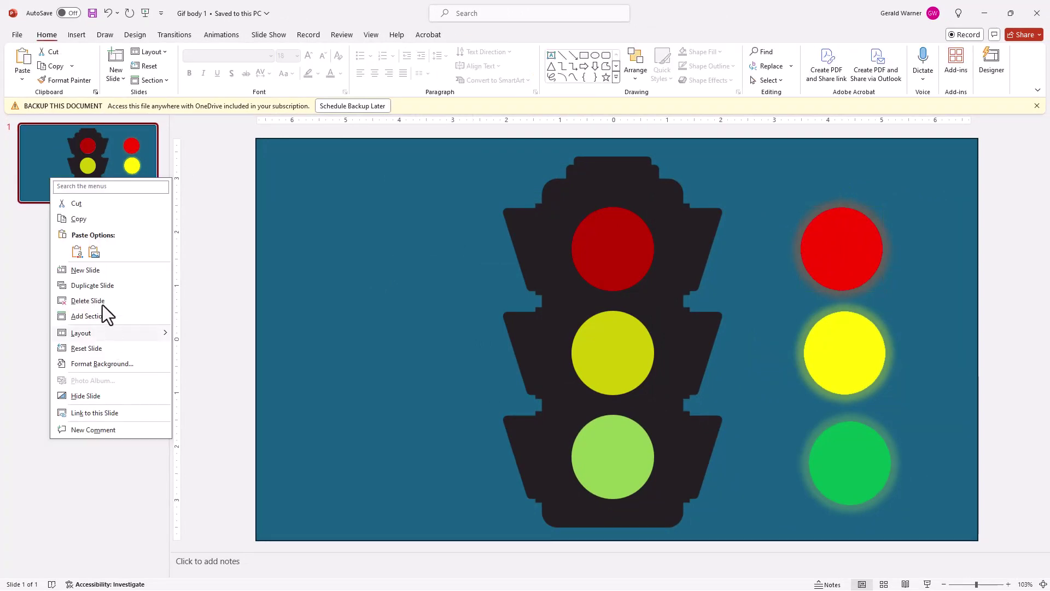
left_click(94, 285)
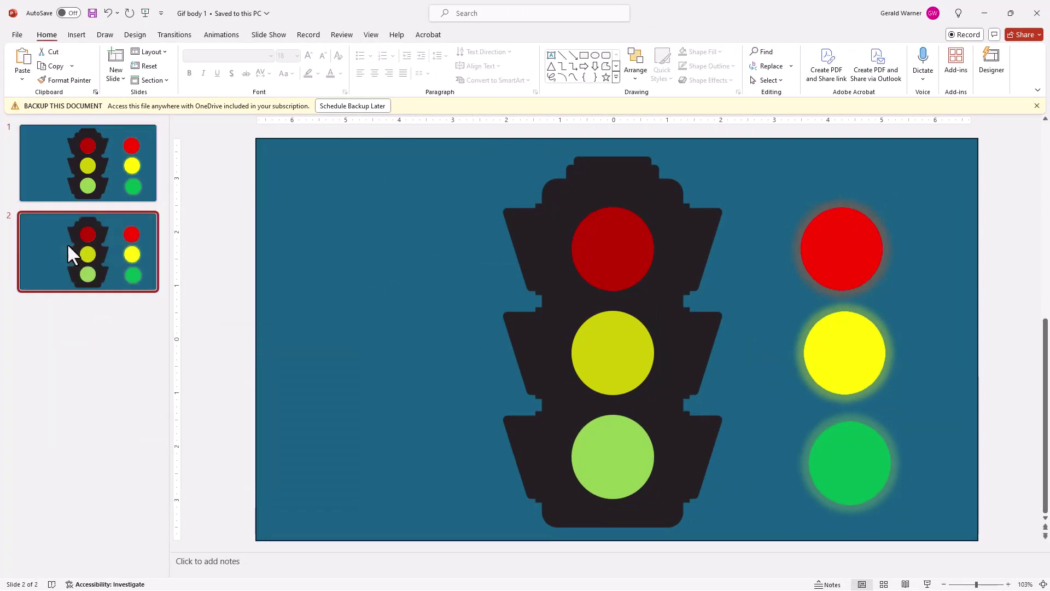
right_click(46, 245)
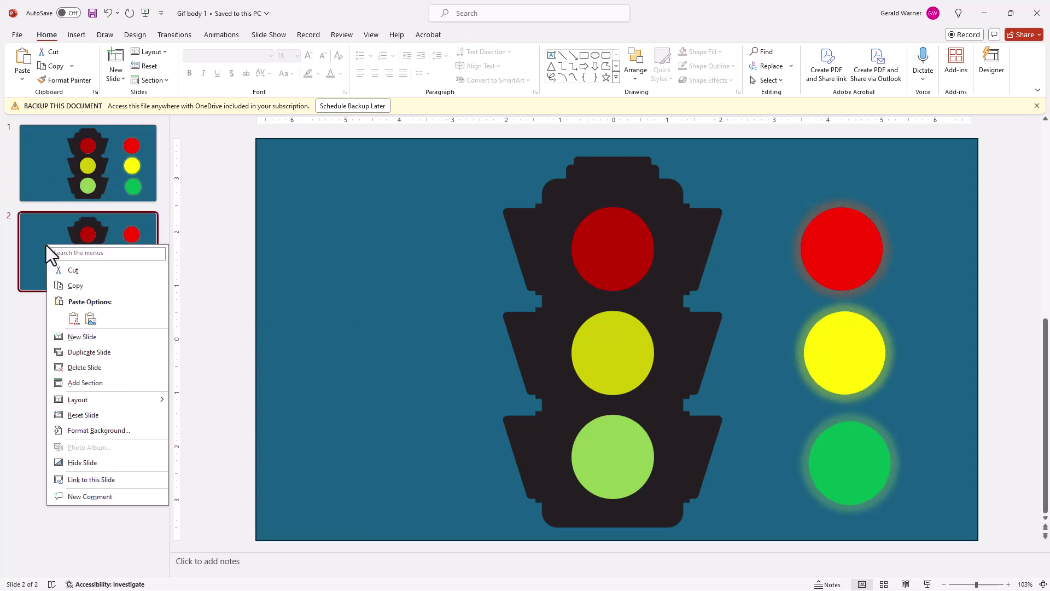
left_click(91, 352)
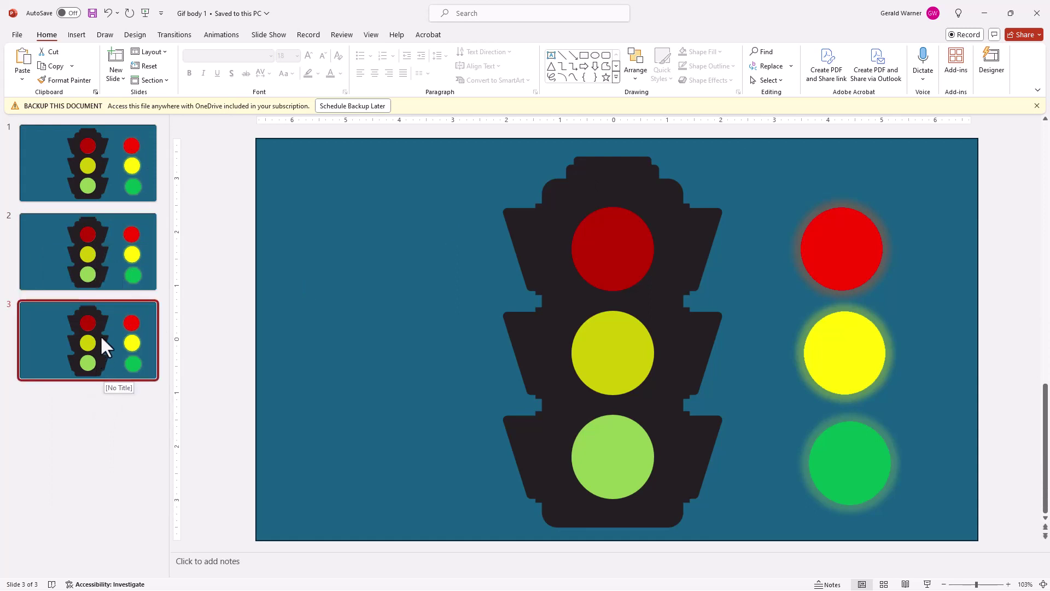
On slide 1, move the red circle onto the top lamp and delete the spare yellow and green circles.
left_click(126, 157)
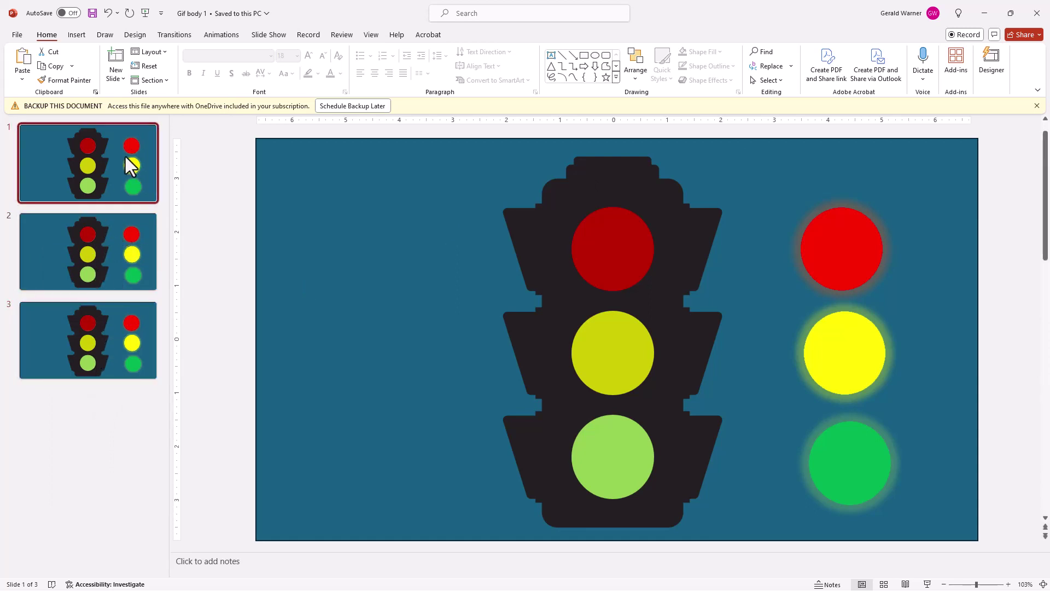
left_click(842, 244)
left_click_drag(839, 234, 611, 242)
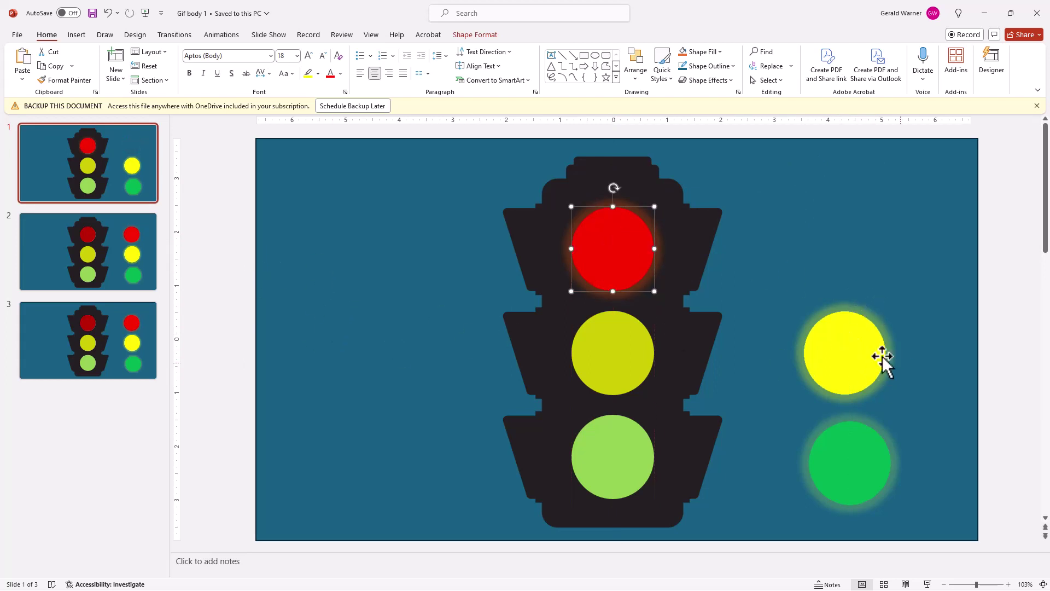
left_click(840, 350)
key("Delete")
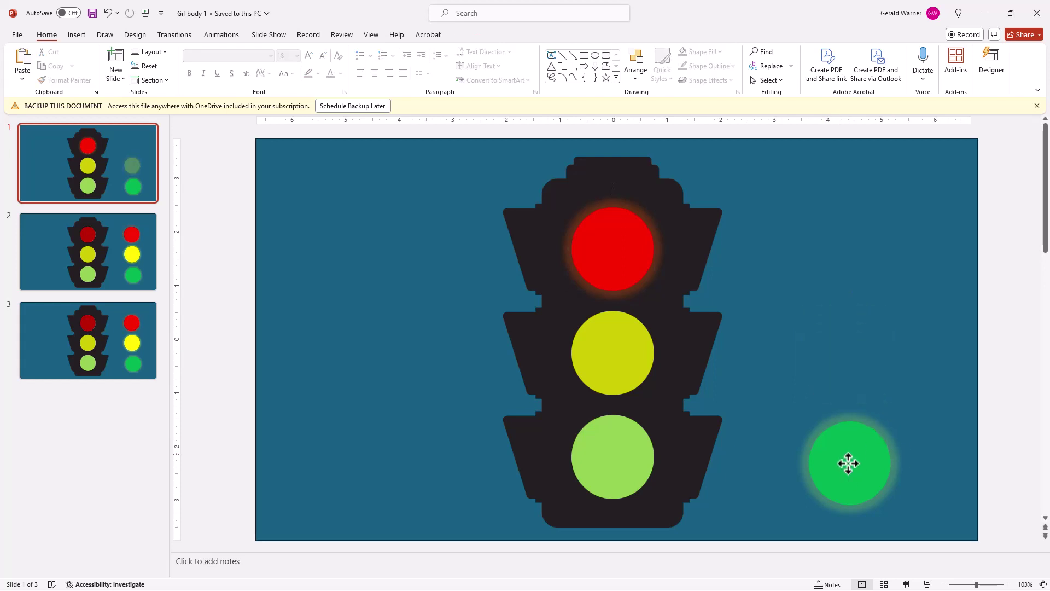
left_click(849, 461)
key("Delete")
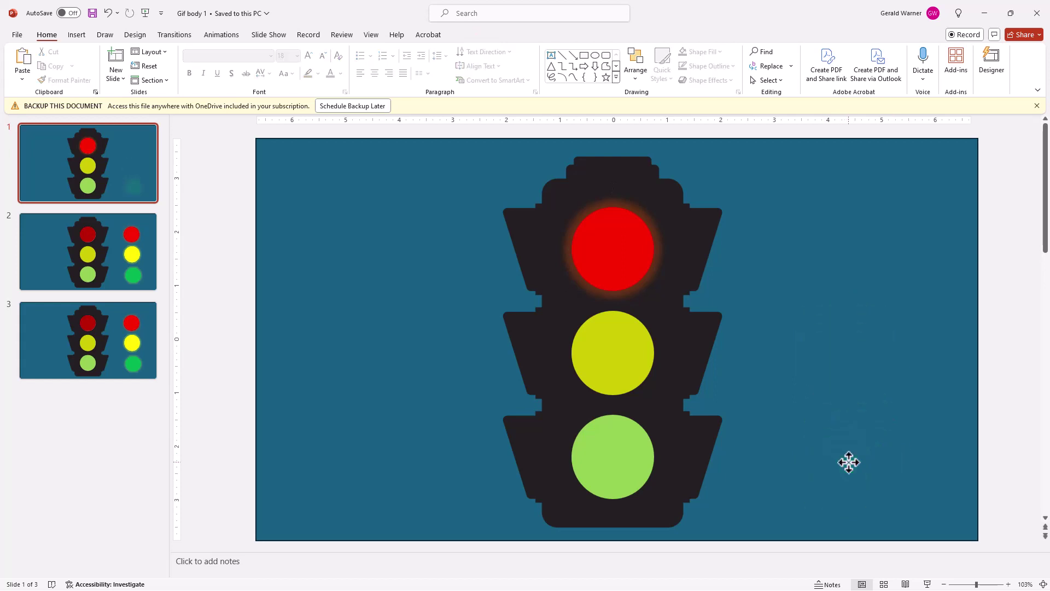
On slide 2, move the yellow circle onto the middle lamp and delete the spare red and green circles.
left_click(29, 246)
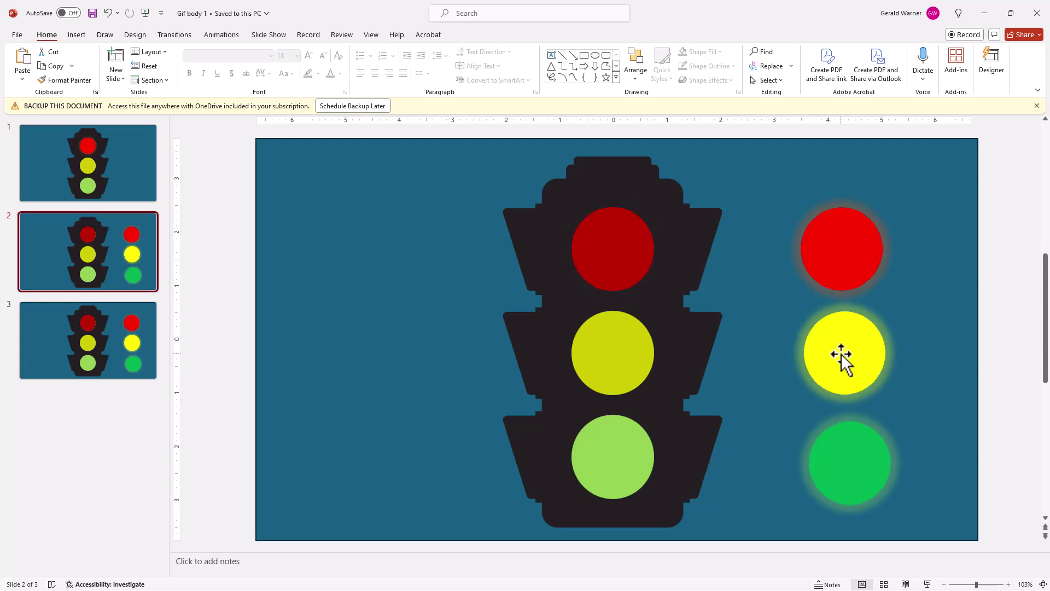
left_click_drag(841, 354, 607, 351)
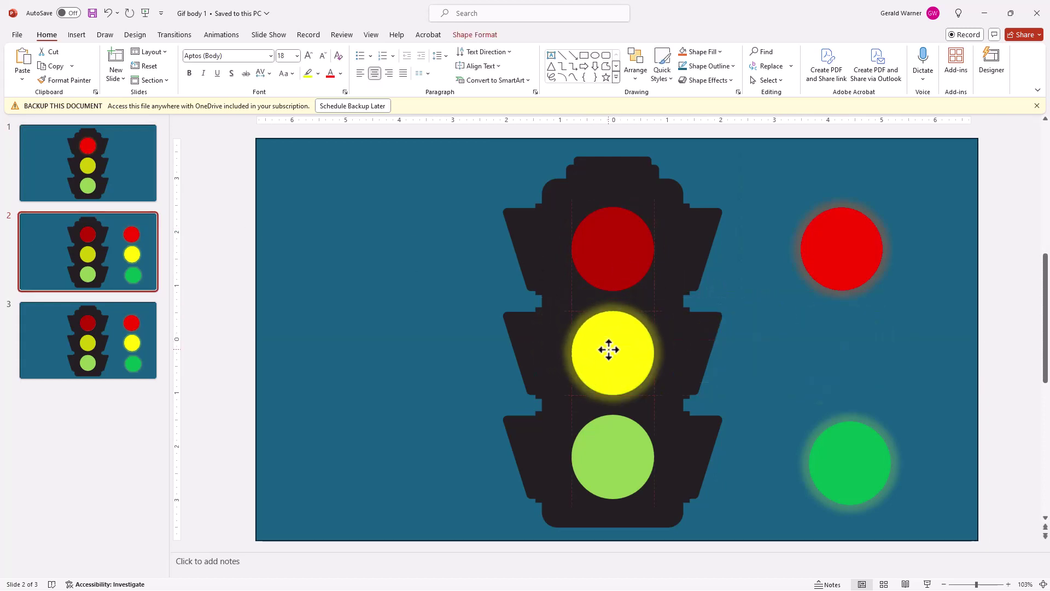
left_click(841, 238)
key("Delete")
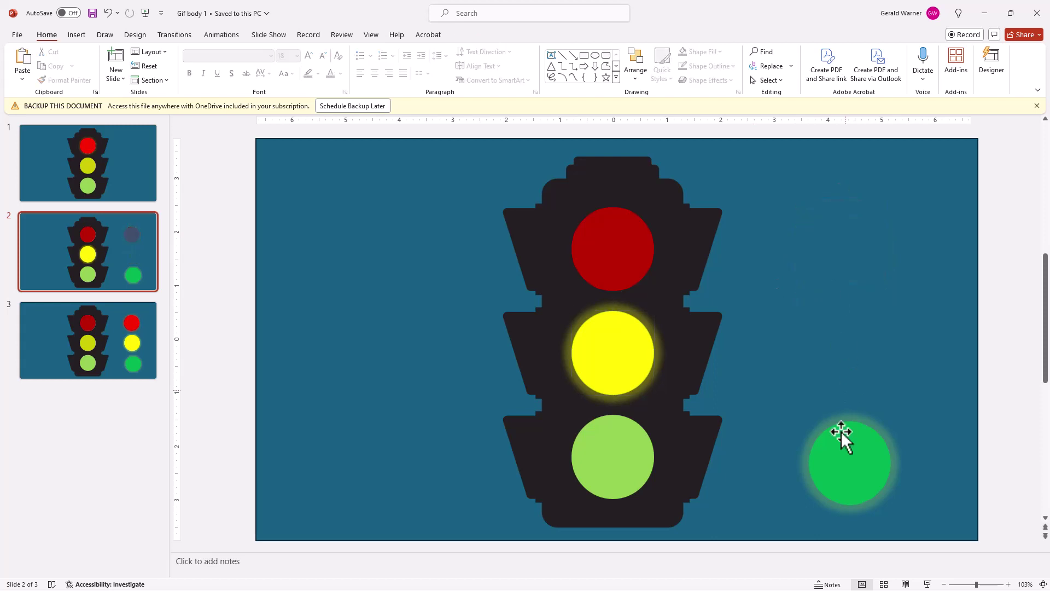
left_click(840, 431)
key("Delete")
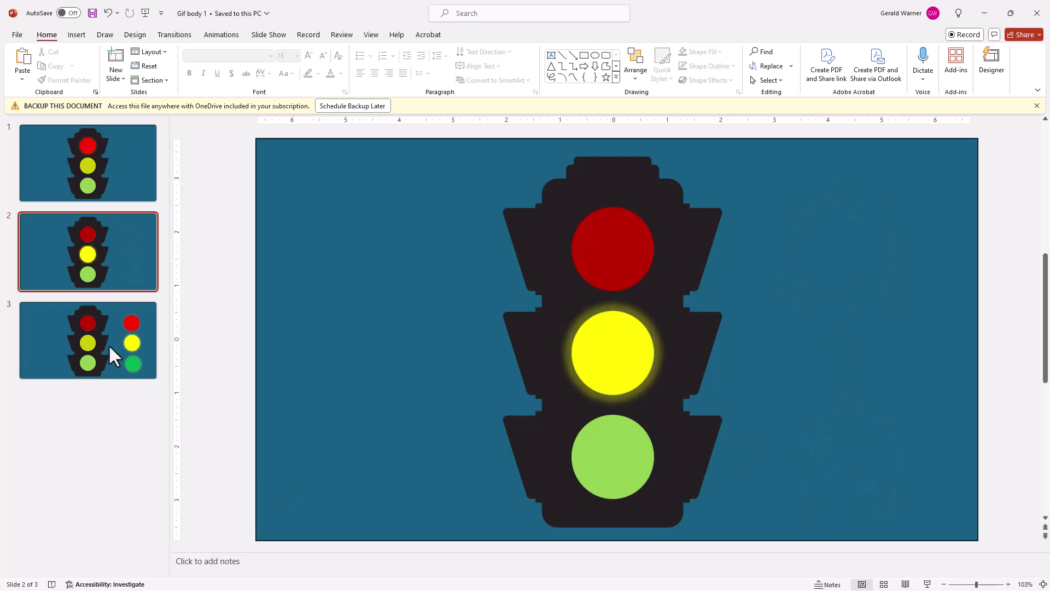
On slide 3, place the green circle on the bottom lamp and delete the spare yellow and red circles.
left_click(68, 331)
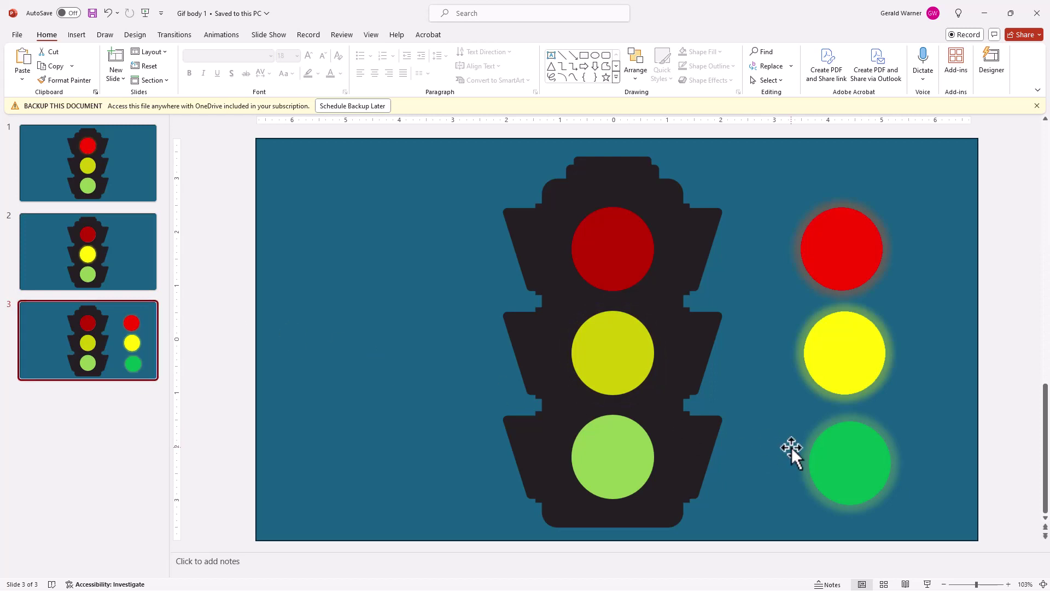
left_click(853, 463)
left_click_drag(799, 462, 618, 452)
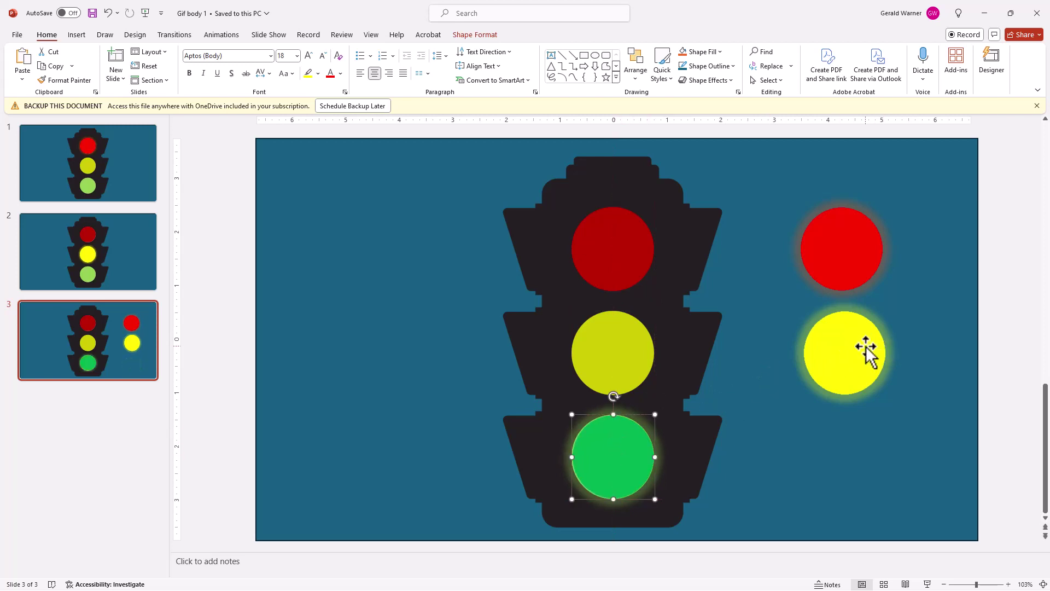
key("ctrl+z")
key("ctrl+z")
key("ctrl+z")
key("ctrl+z")
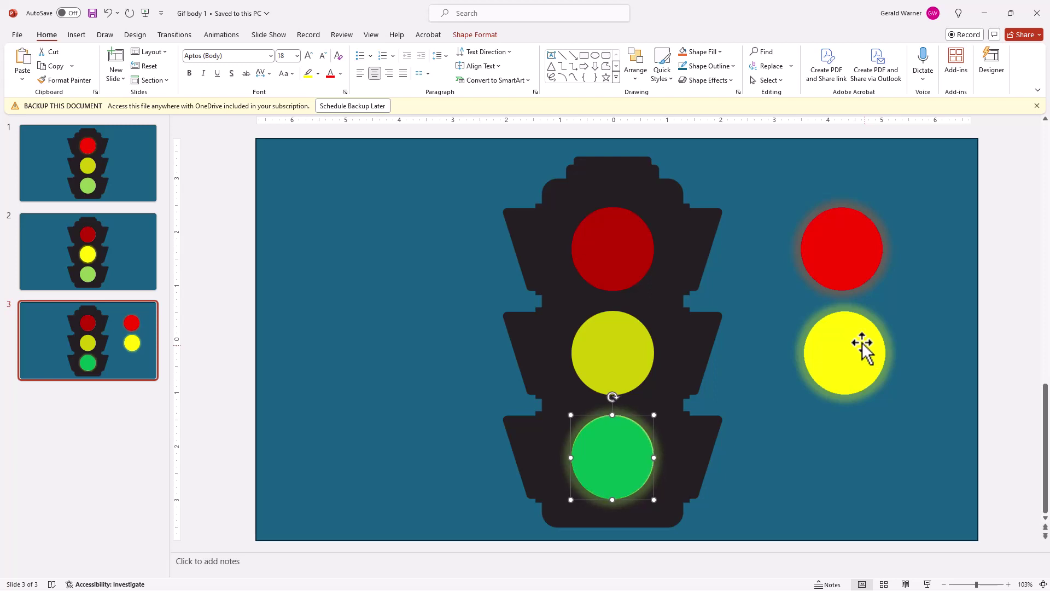
left_click(853, 354)
key("Delete")
left_click(844, 253)
key("Delete")
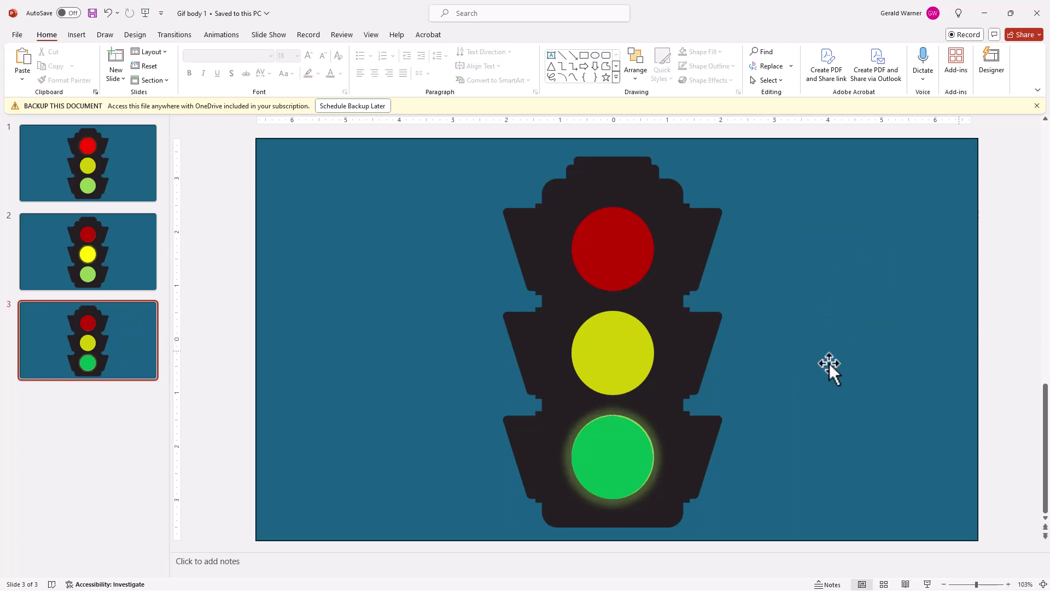
left_click(928, 584)
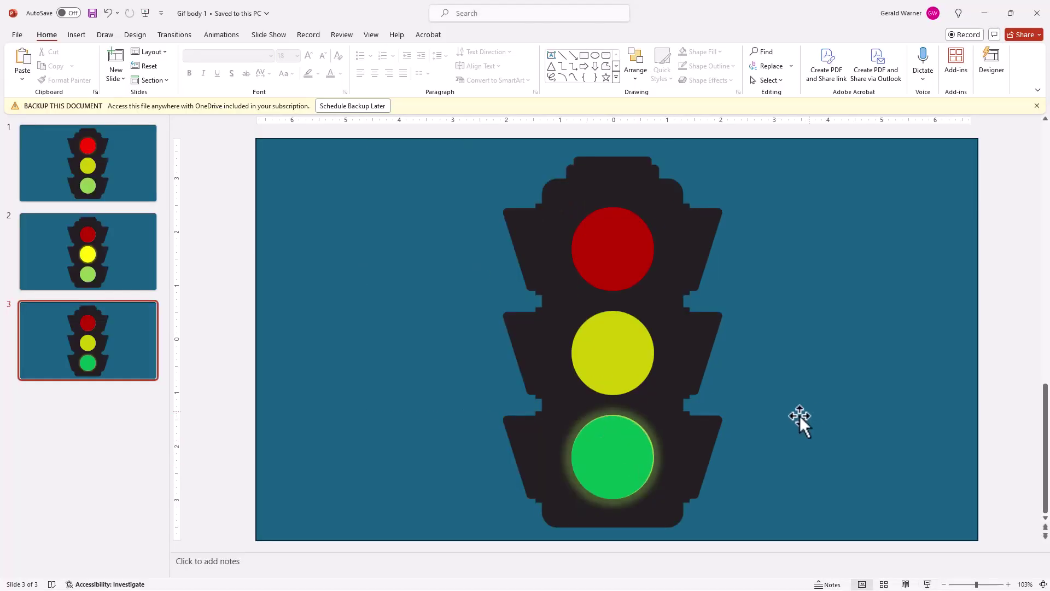
left_click(619, 452)
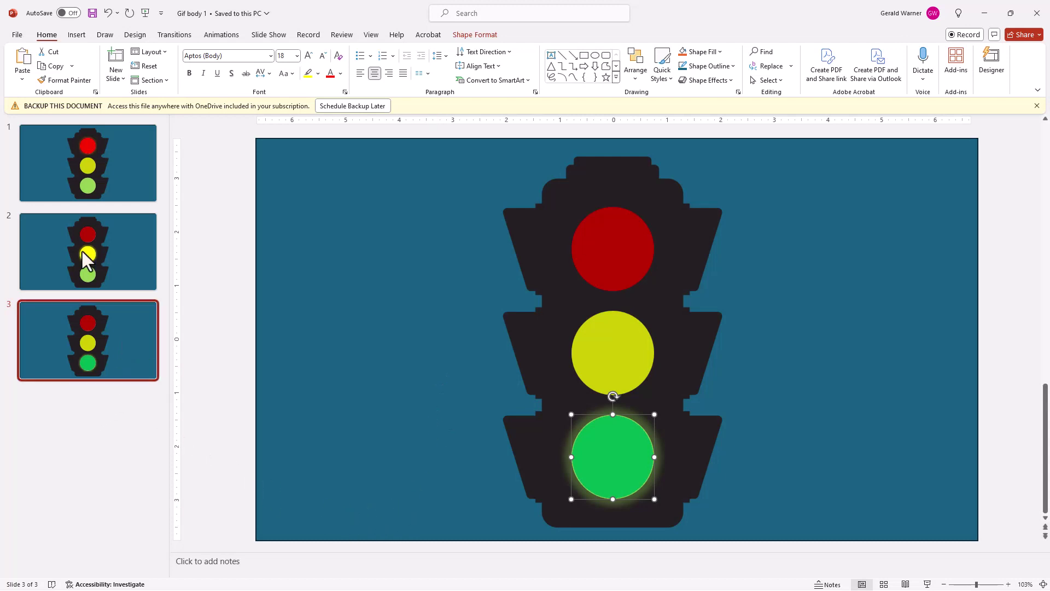
Add a blank fourth slide and open the Create an Animated GIF export settings.
left_click(116, 56)
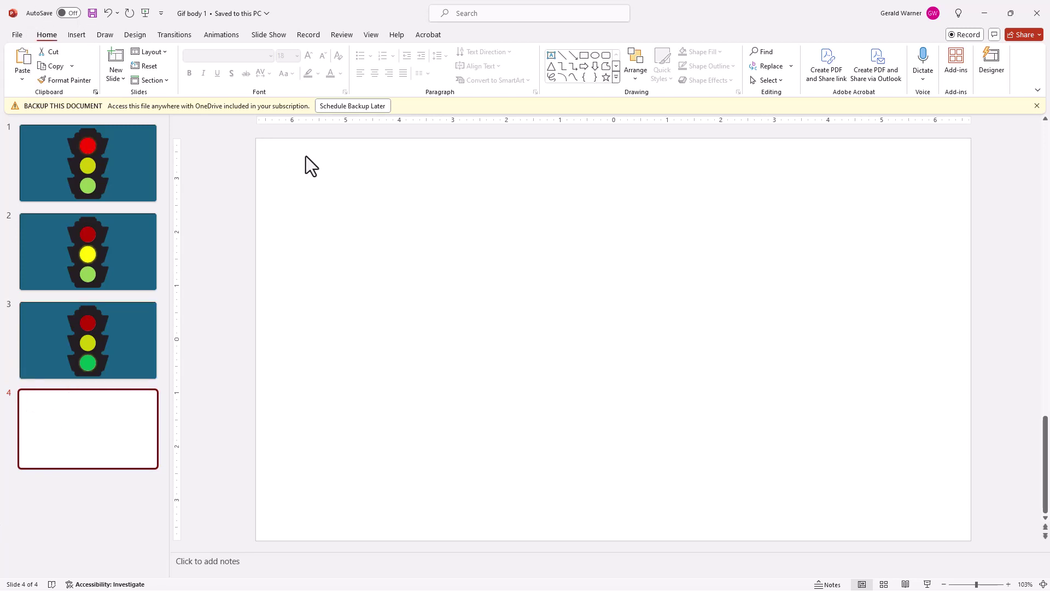
left_click(18, 33)
left_click(32, 329)
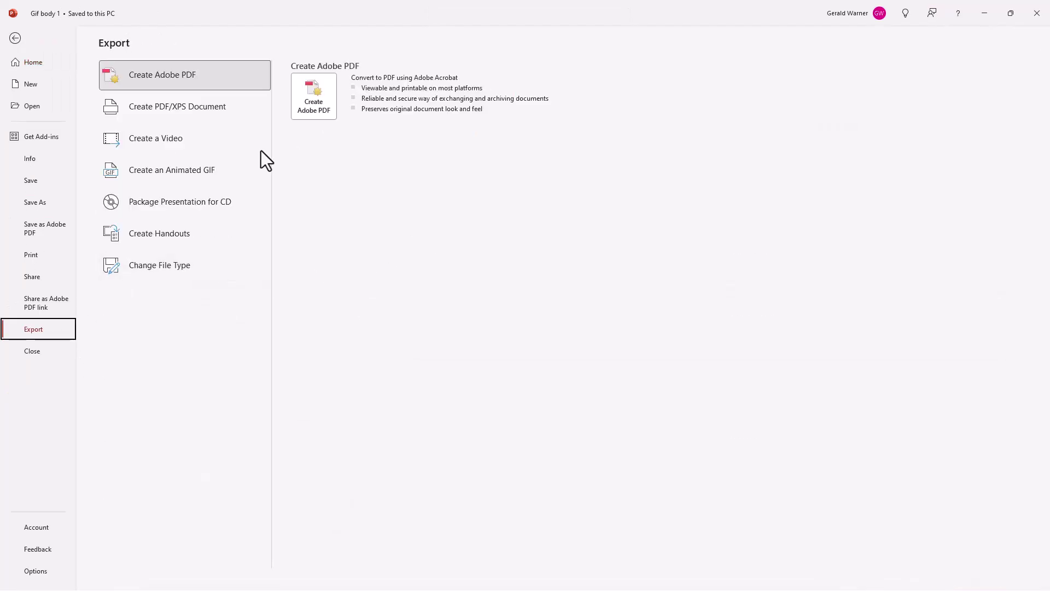
left_click(180, 170)
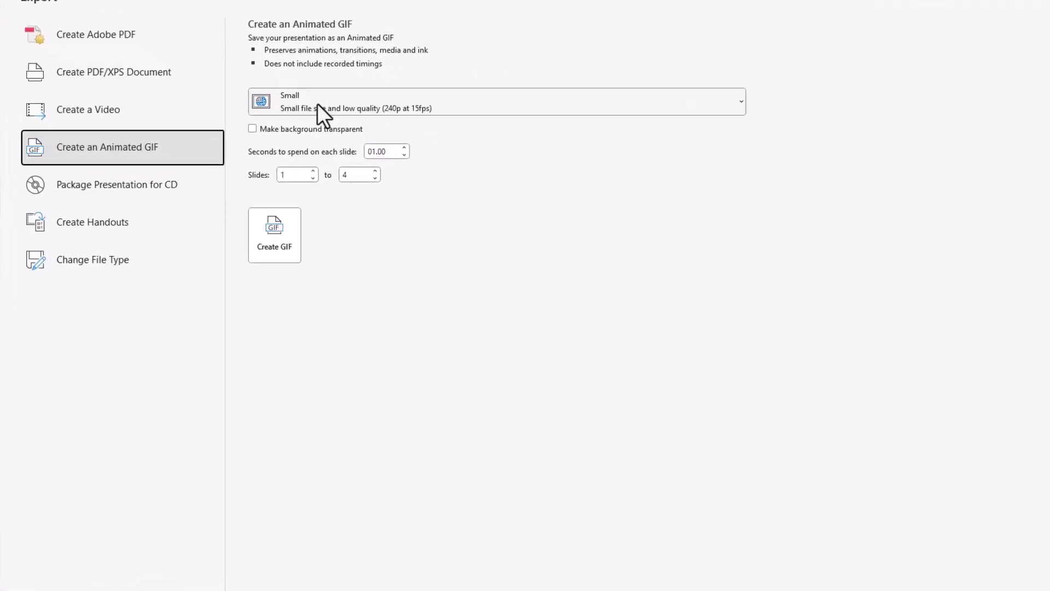
Set the GIF export to Large quality, .50 seconds per slide, and slides 1 to 3.
left_click(741, 101)
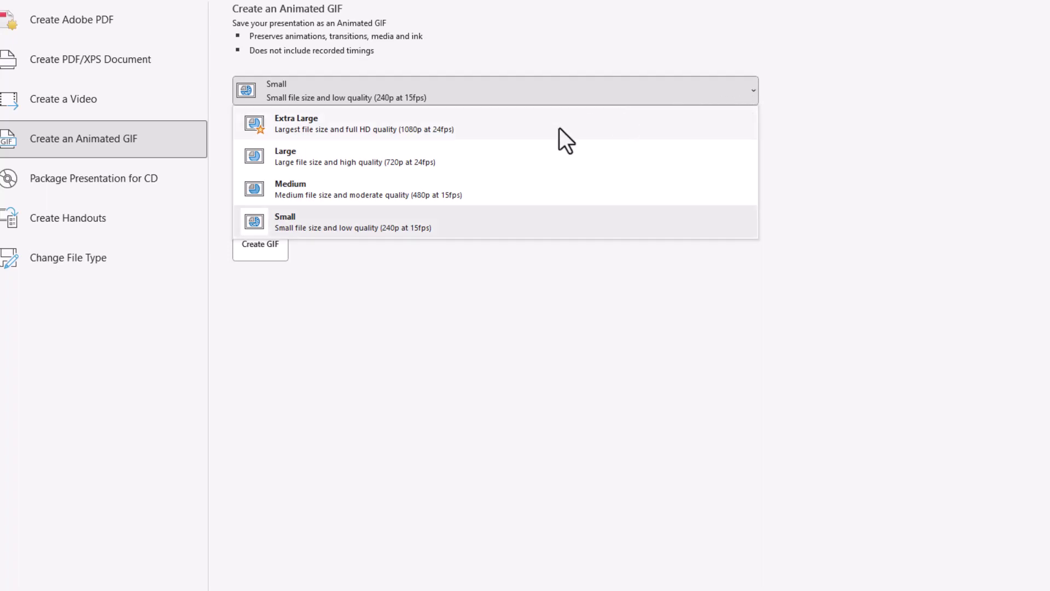
left_click(387, 167)
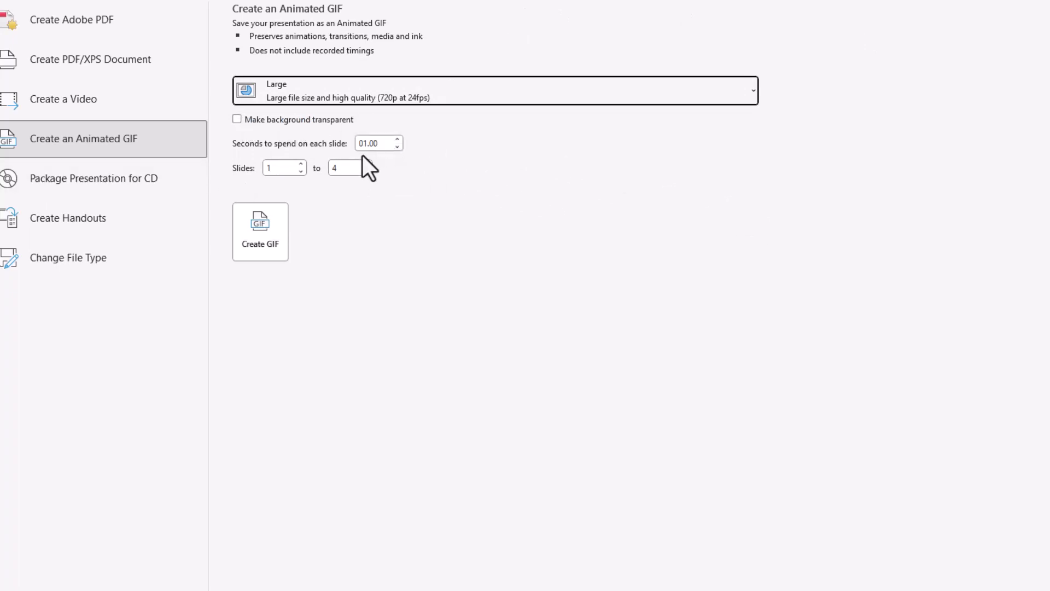
left_click(398, 147)
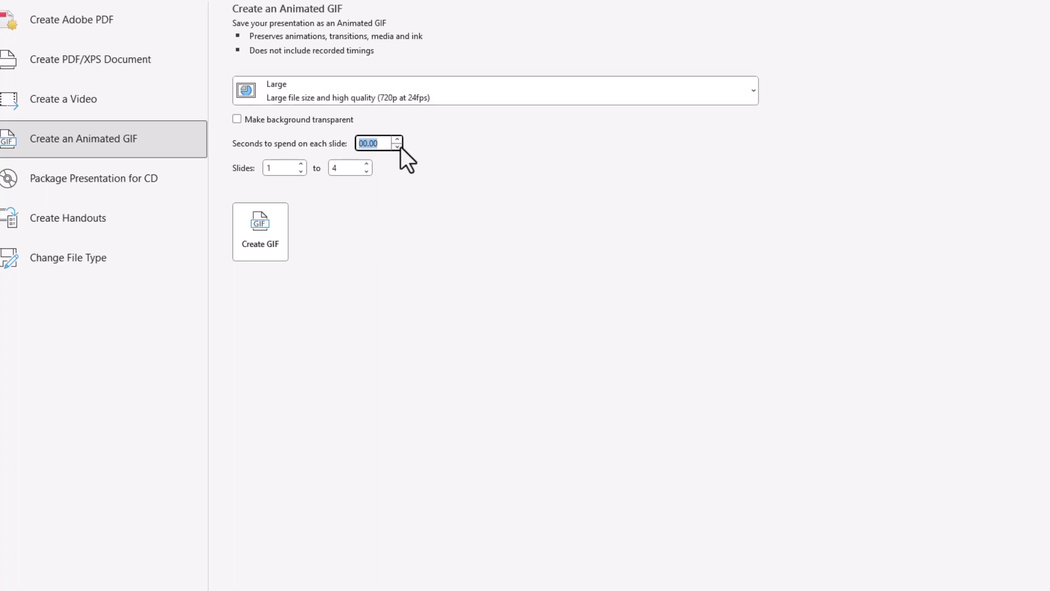
type(".50")
left_click(367, 164)
type("3")
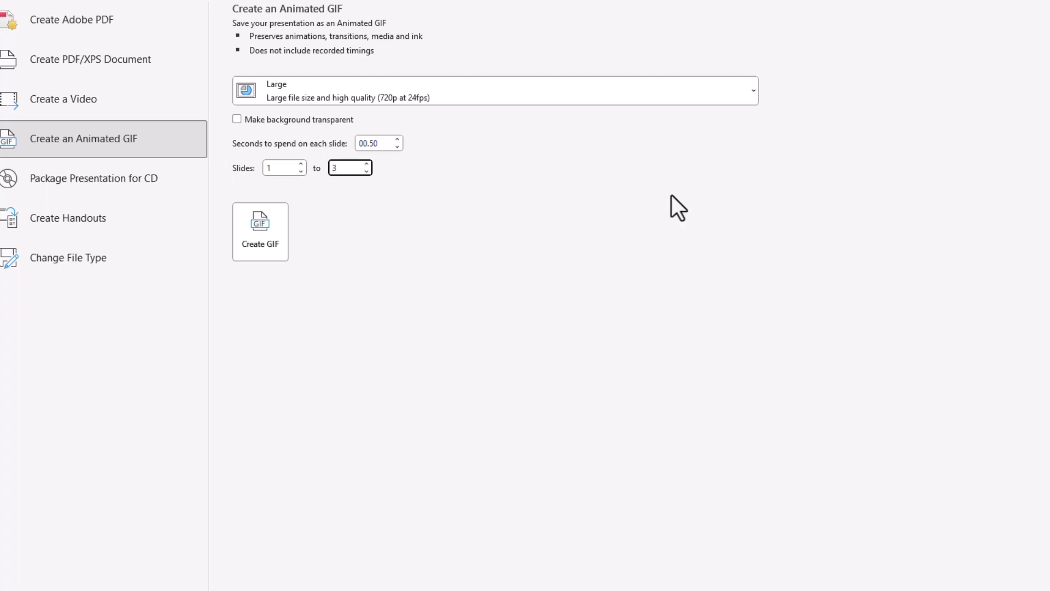
left_click(382, 212)
Create the animated GIF and save it as 'Stop Light'.
left_click(257, 235)
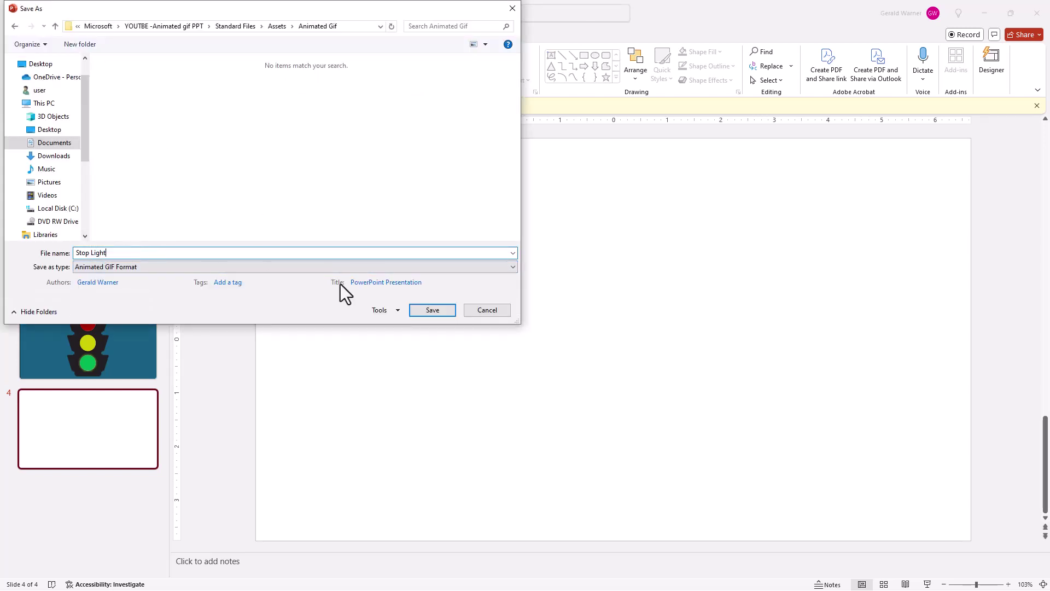
left_click(445, 312)
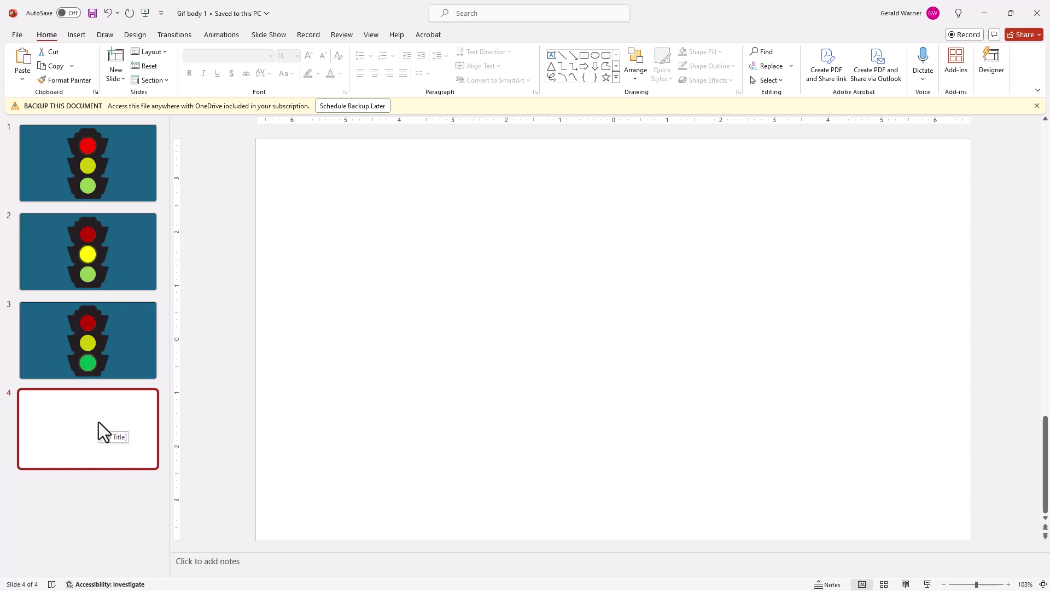
Begin inserting a picture from this device onto slide 4 for the 'Stop Light' GIF.
left_click(77, 34)
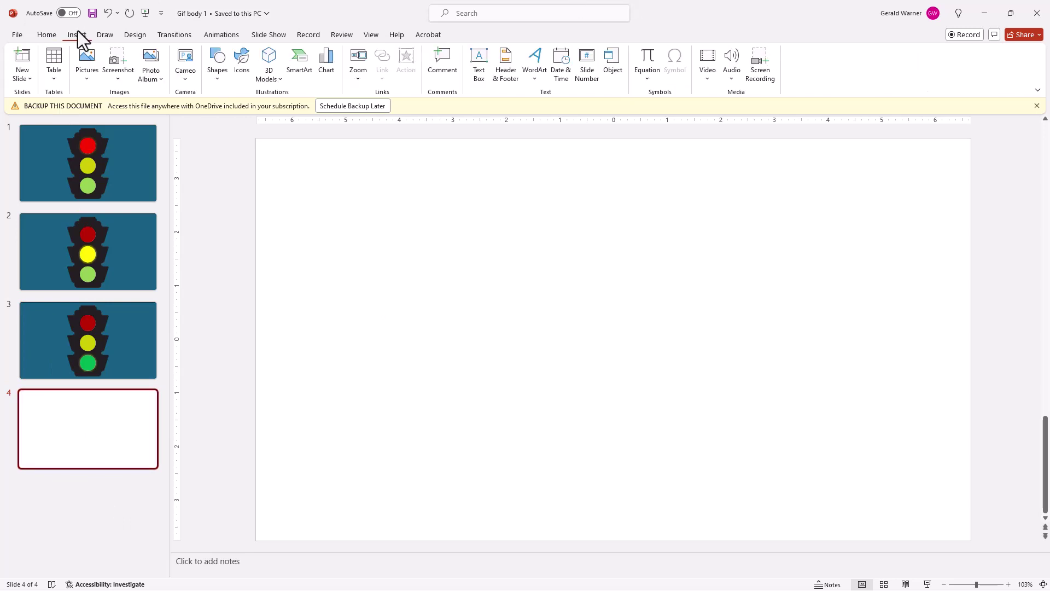
left_click(85, 57)
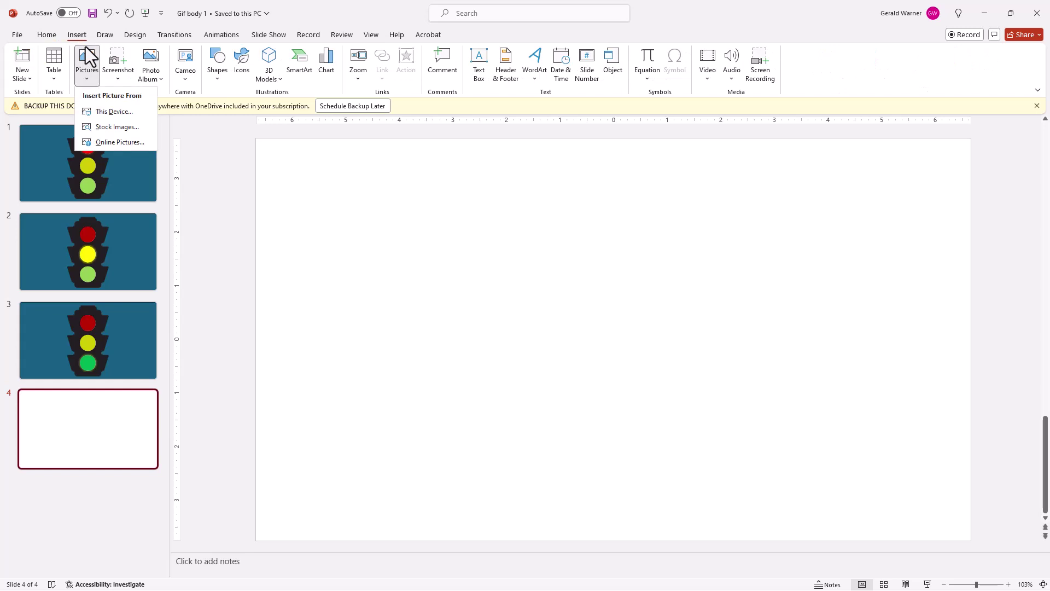
left_click(109, 110)
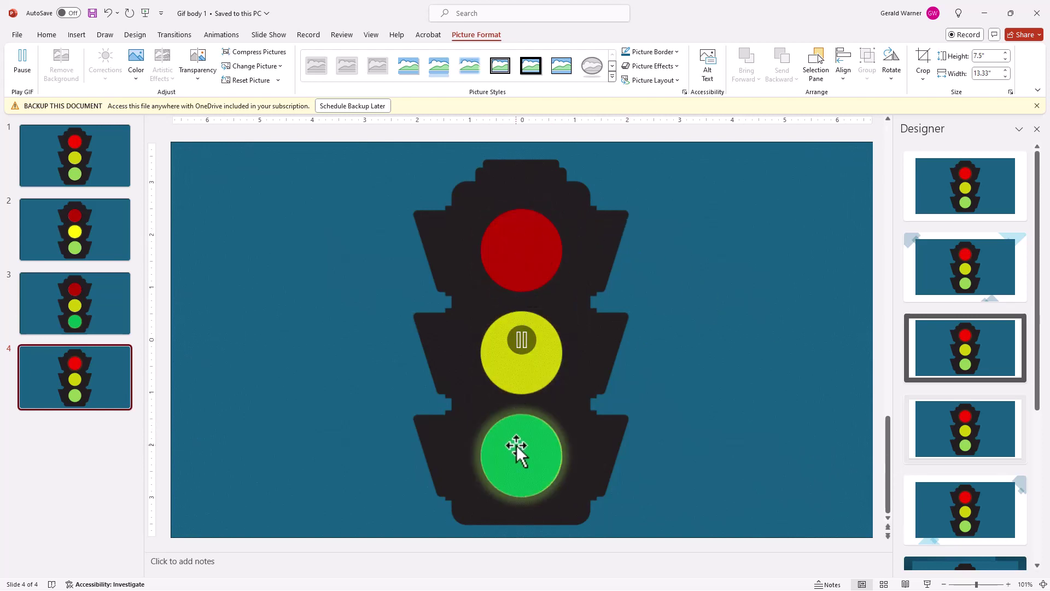
Switch to the 'Body gif from video' presentation and play slide 1's factory video.
left_click(97, 300)
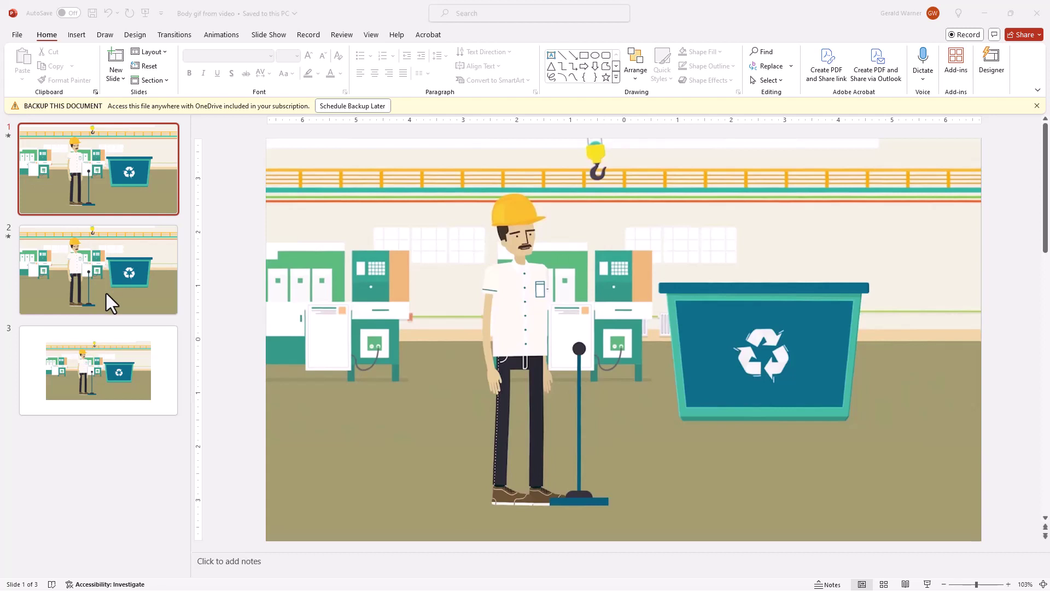
left_click(113, 195)
mouse_move(313, 520)
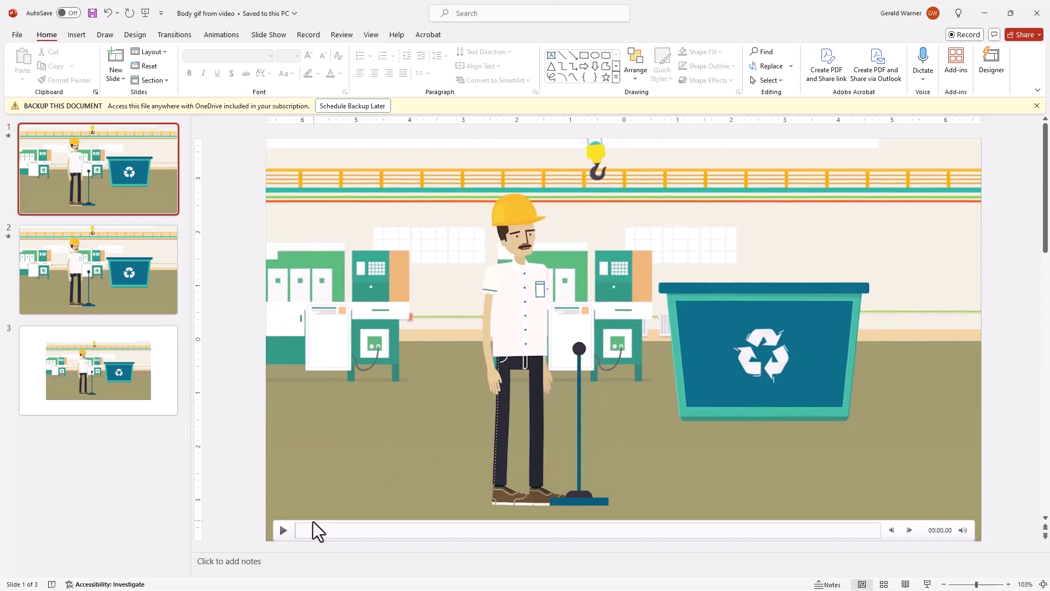
left_click(283, 531)
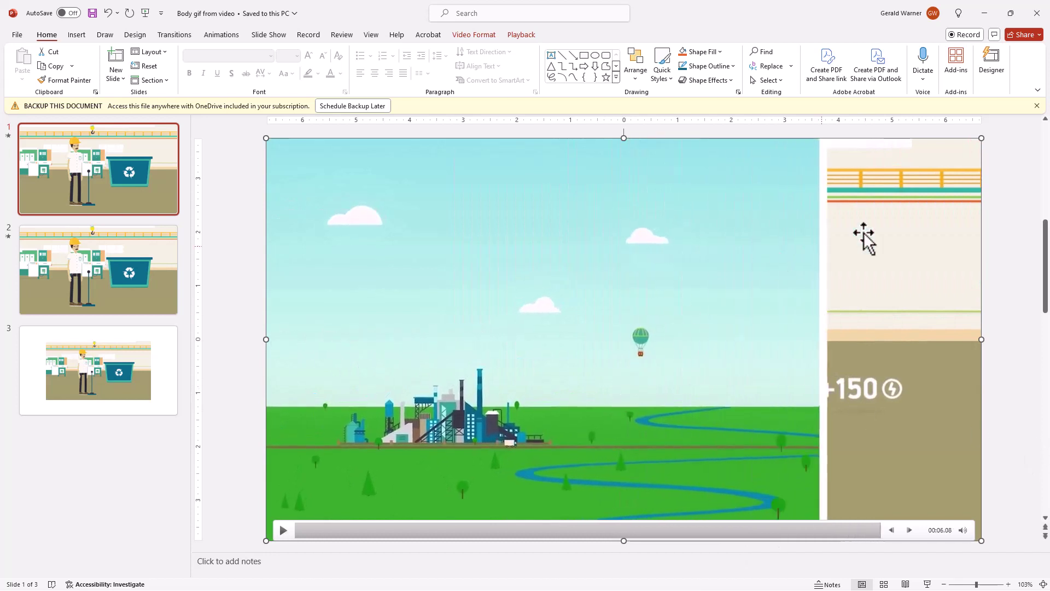
Play the factory video on slide 2, then scroll down to slide 3's worker GIF.
left_click(141, 287)
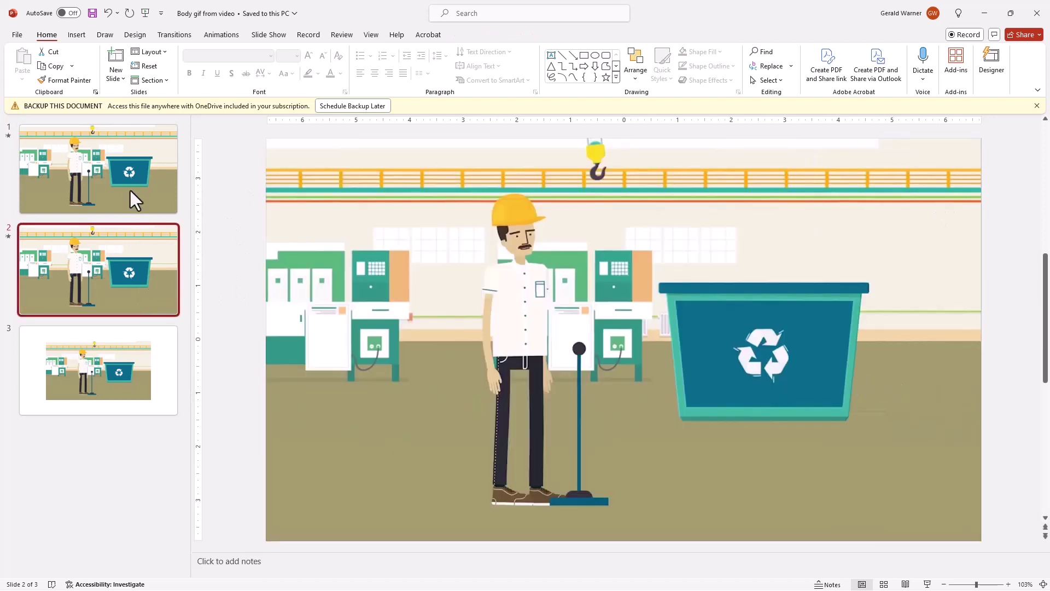
mouse_move(463, 348)
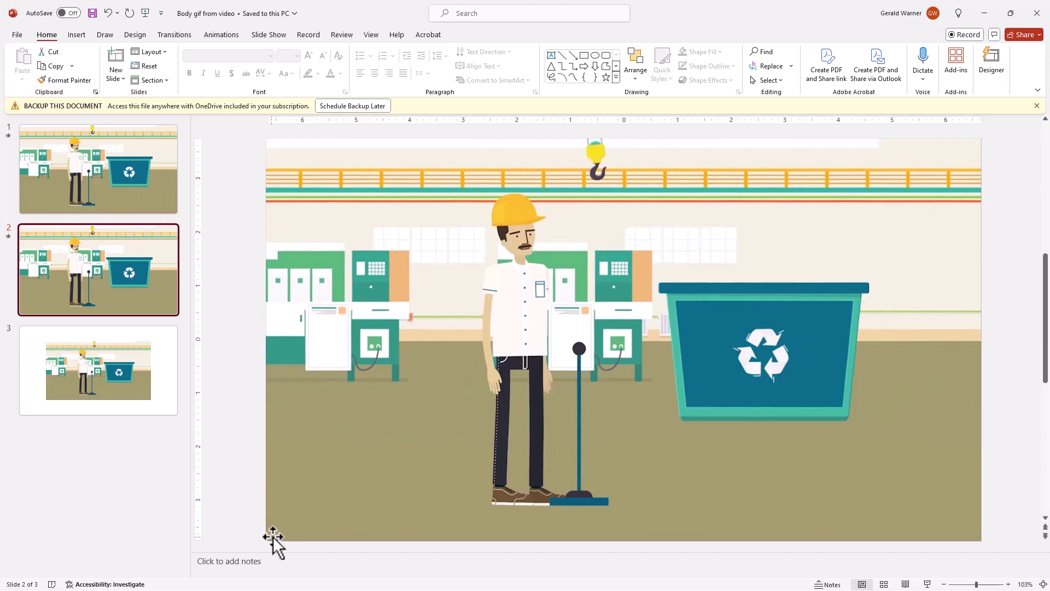
left_click(283, 532)
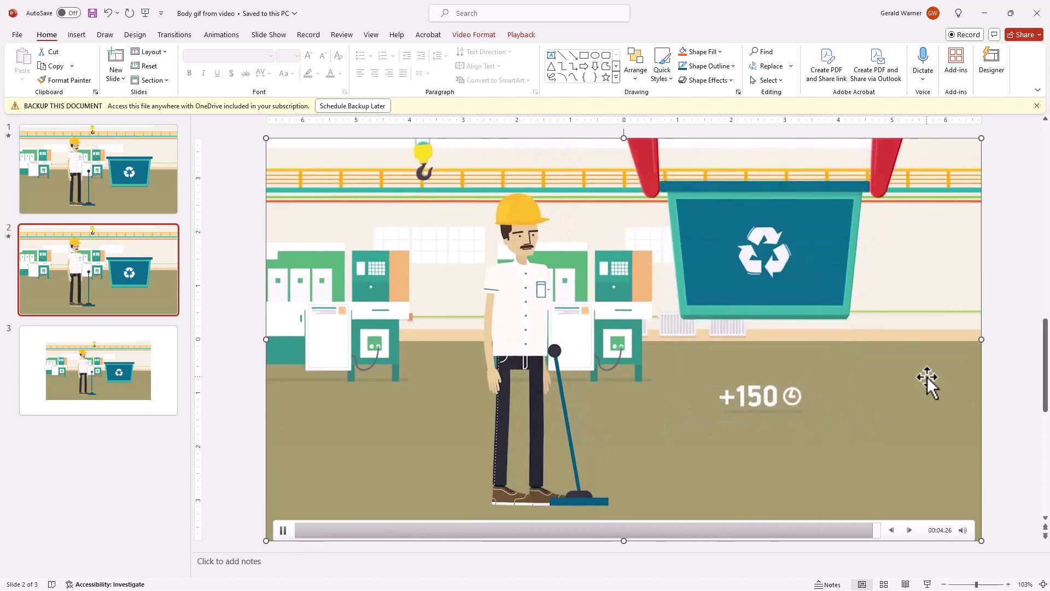
scroll(926, 376, "down", 1)
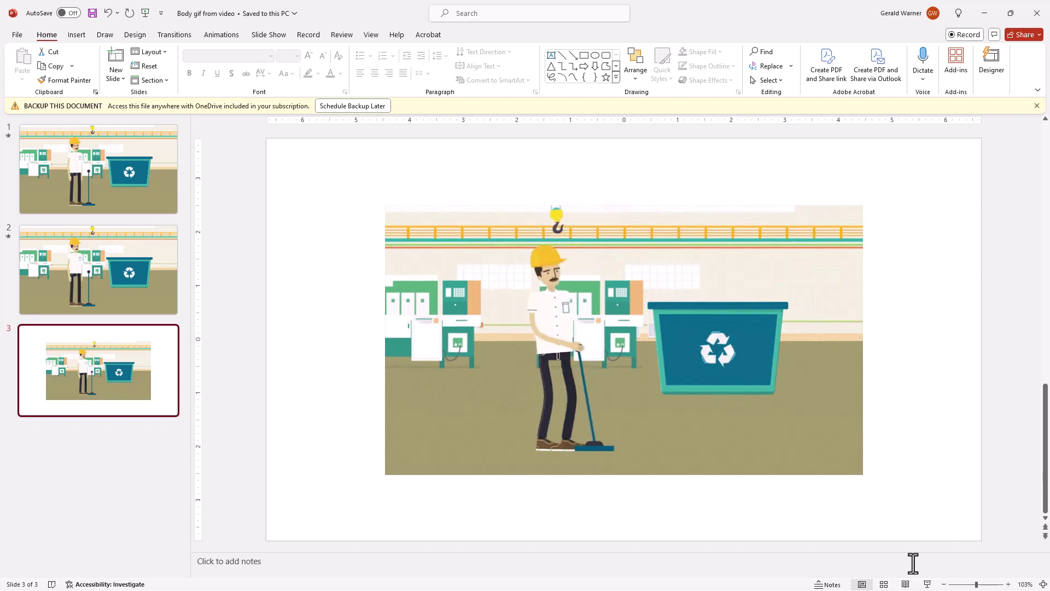
Go back to slide 3 and pause the worker GIF so it holds on one frame.
left_click(145, 268)
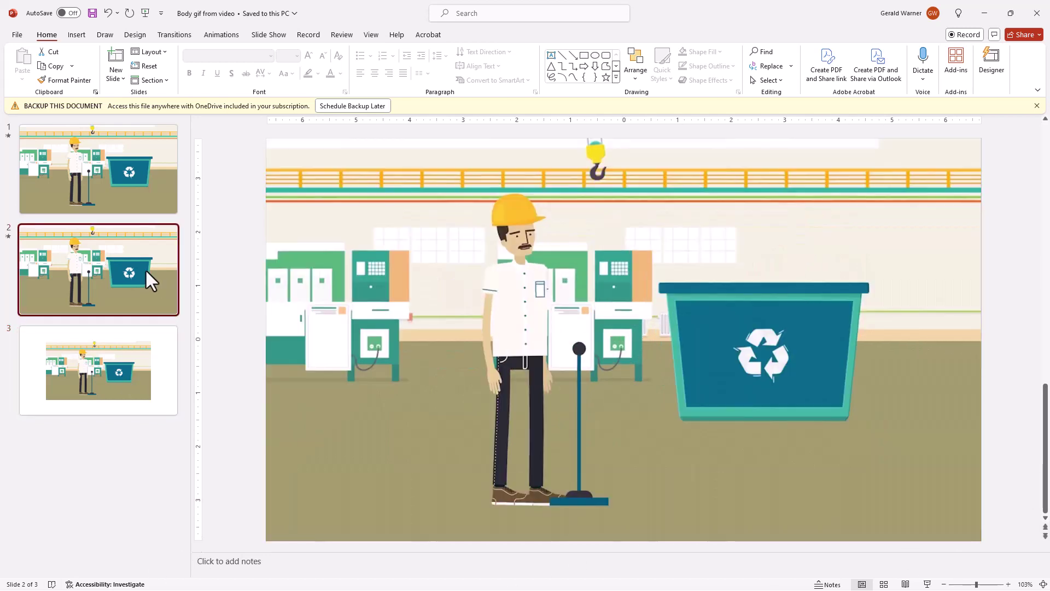
left_click(124, 360)
left_click(394, 465)
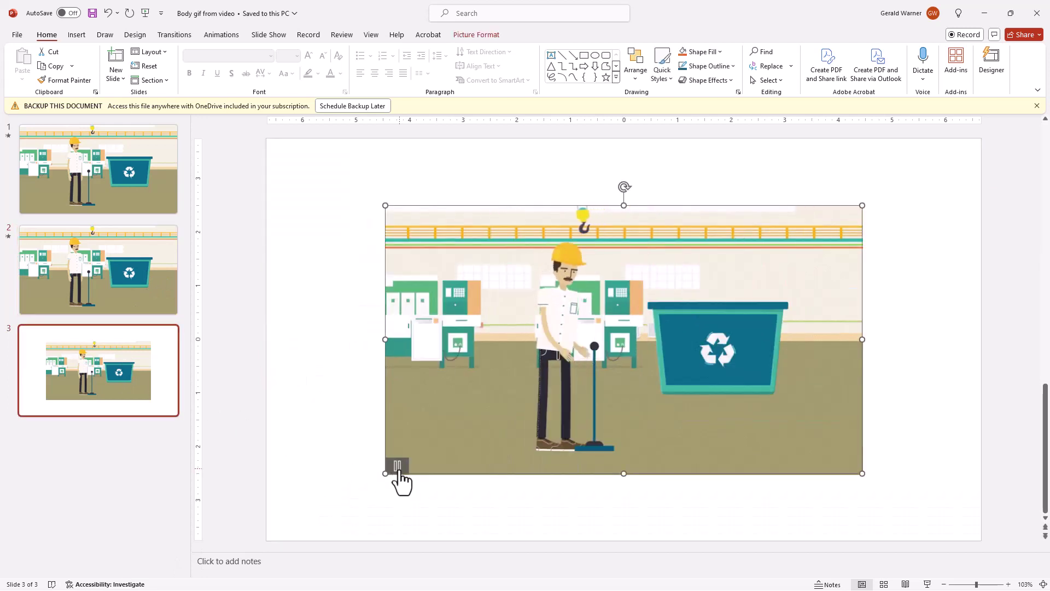
left_click(398, 466)
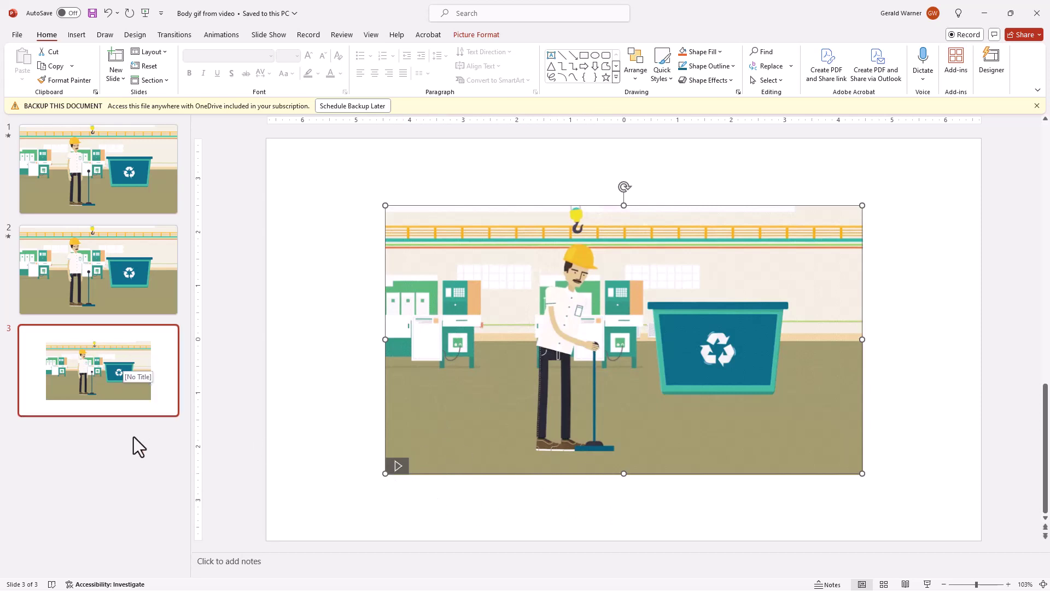
Add slide 4 and insert the factory-worker-with-tablet video from this device.
left_click(115, 55)
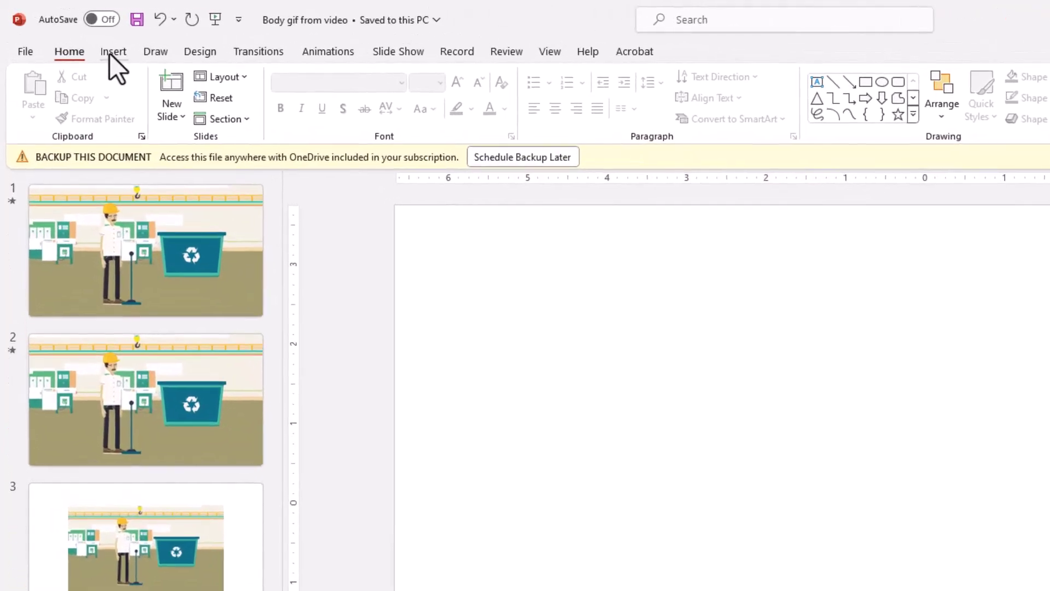
left_click(114, 52)
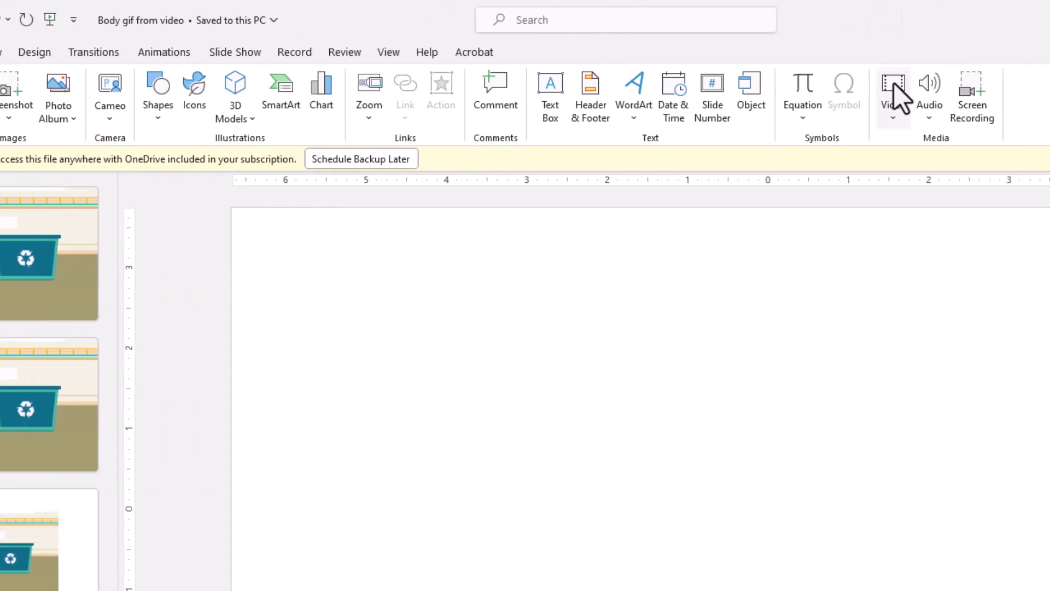
left_click(893, 83)
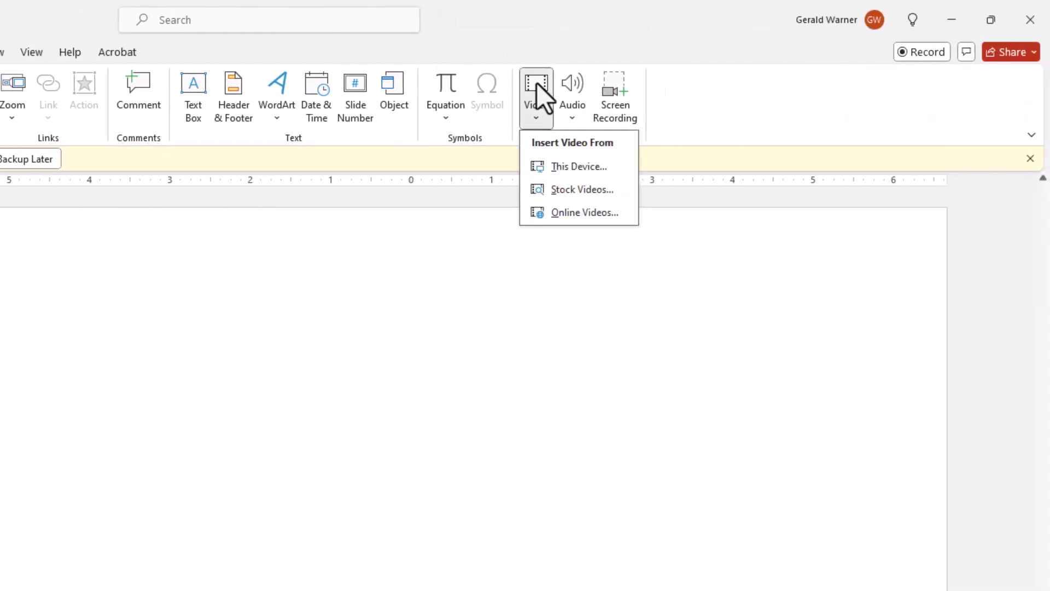
left_click(570, 168)
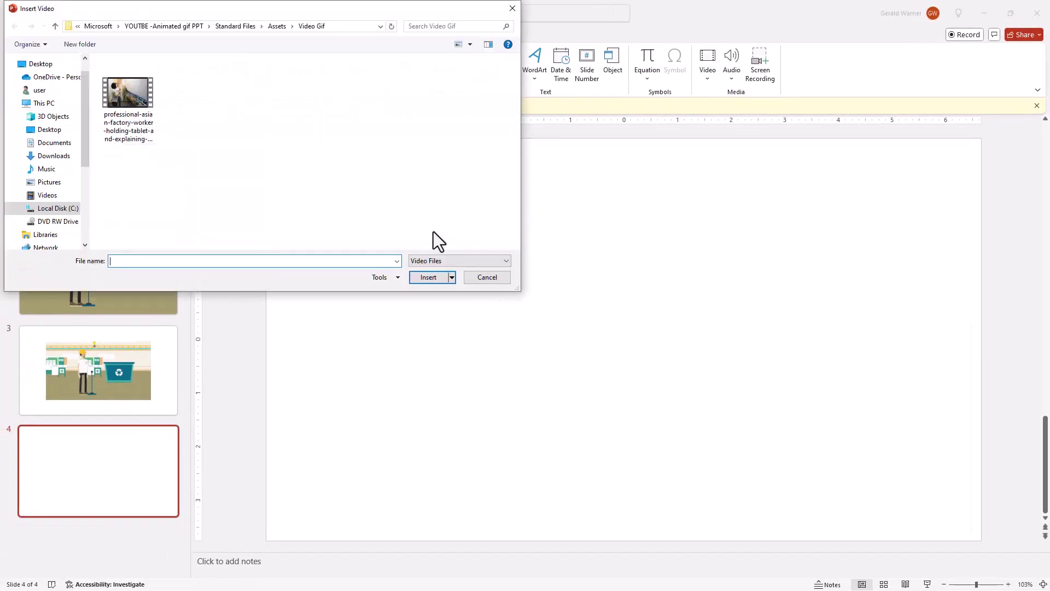
left_click(130, 92)
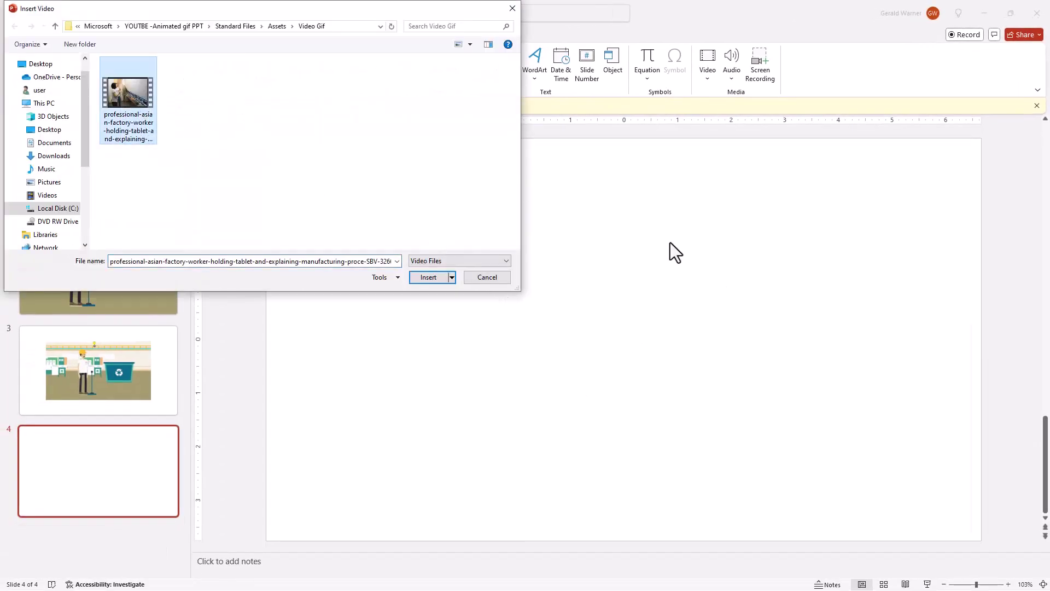
left_click(429, 278)
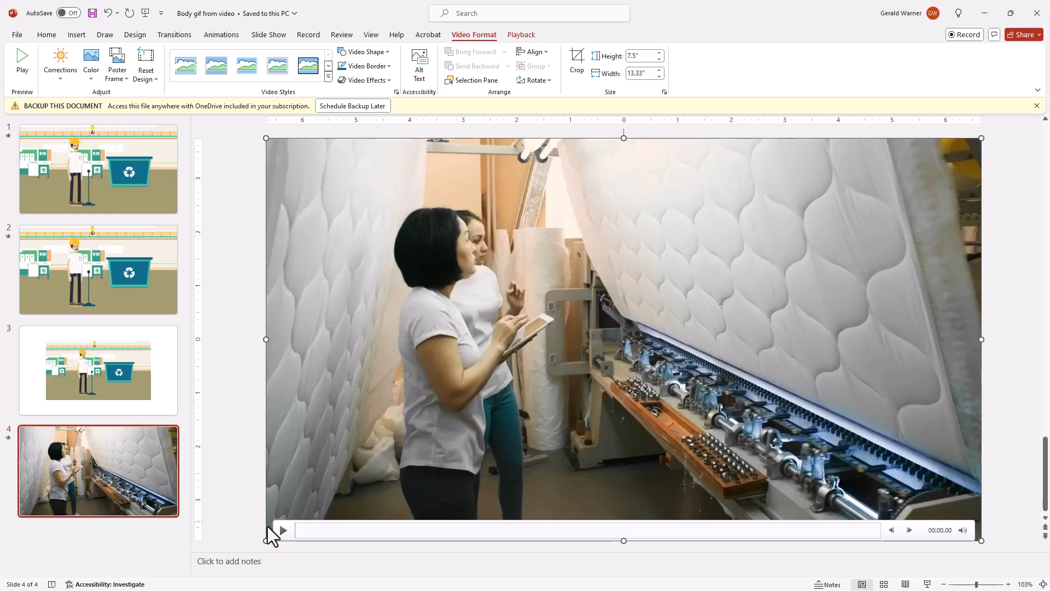
left_click(287, 533)
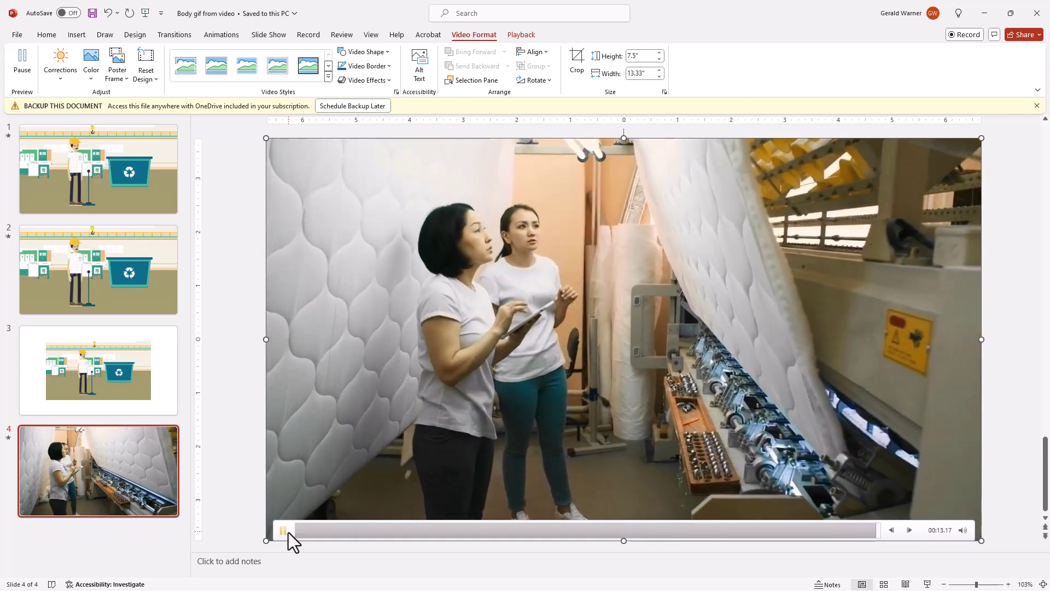
left_click(157, 172)
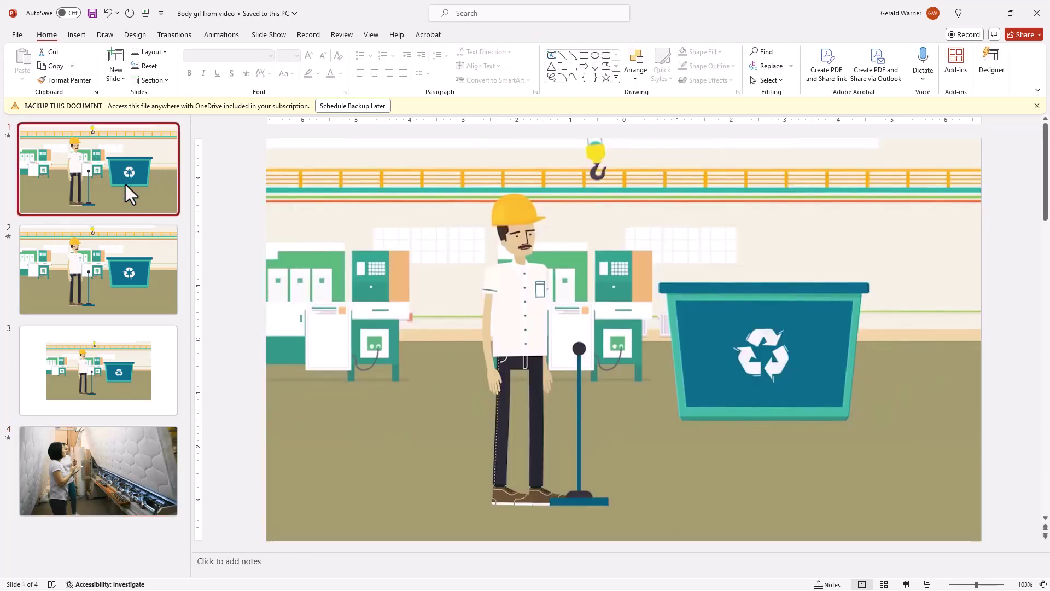
left_click(152, 290)
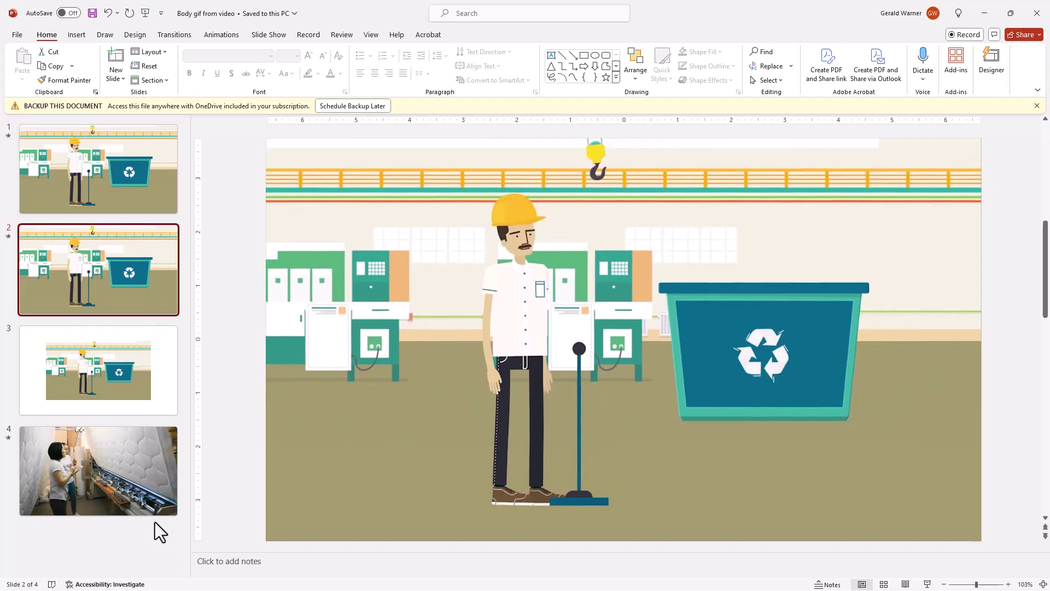
left_click(102, 470)
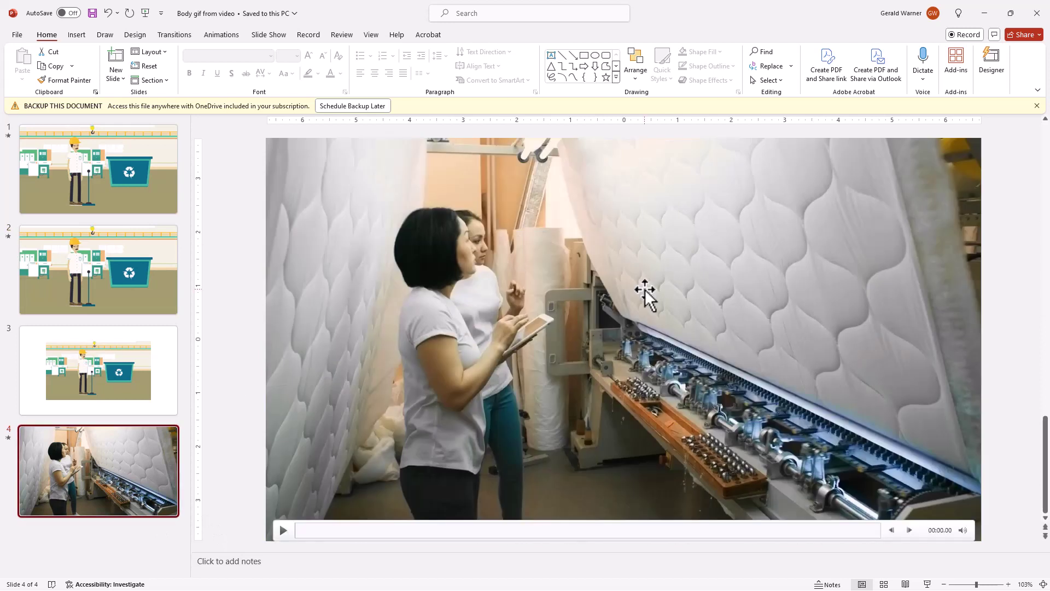
left_click(613, 299)
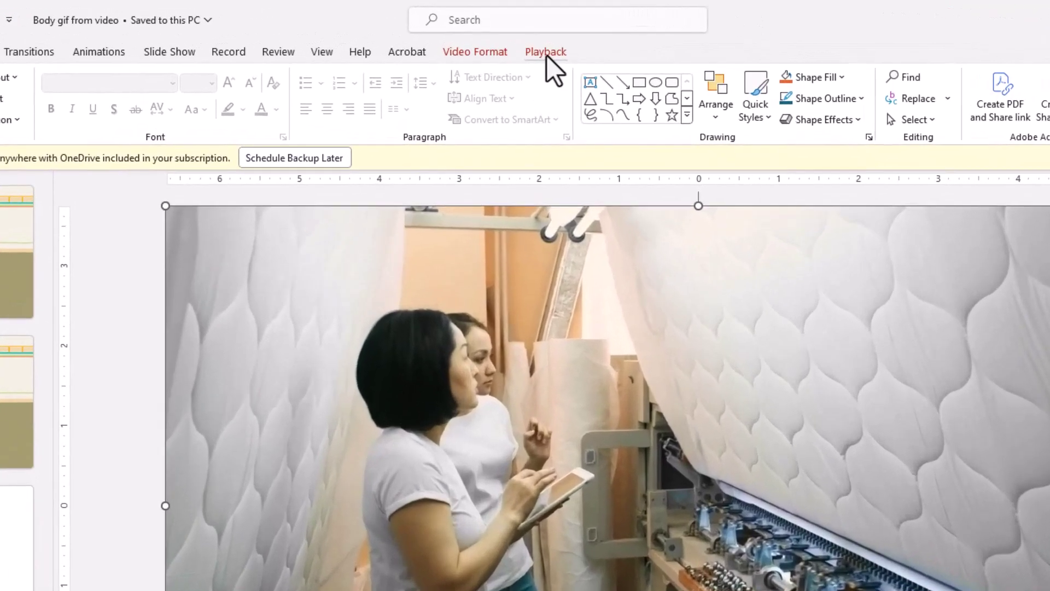
Open Trim Video for the slide 4 factory video and preview it to about 00:02.
left_click(521, 36)
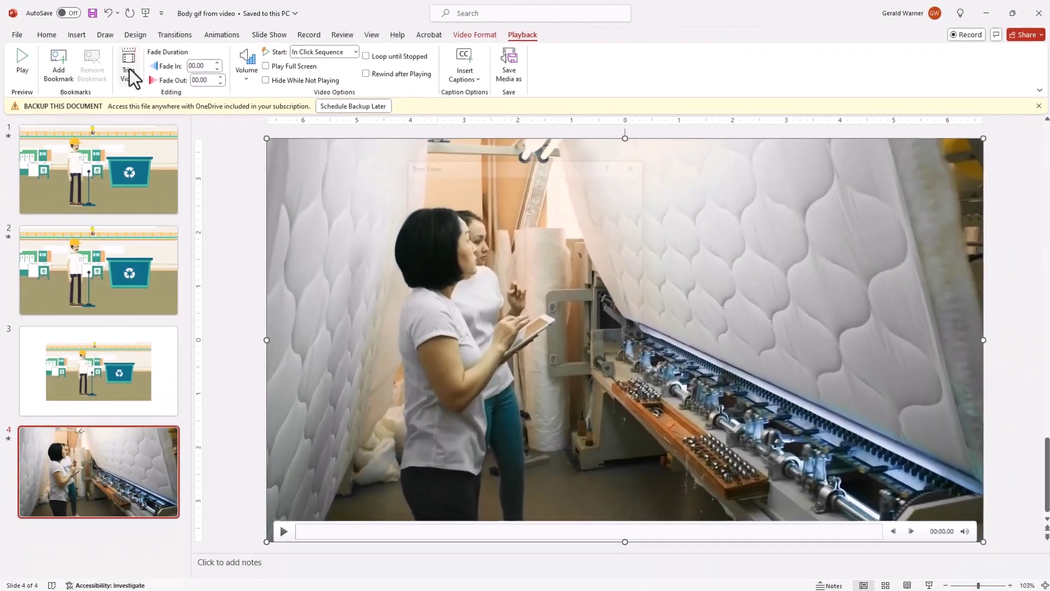
left_click(192, 103)
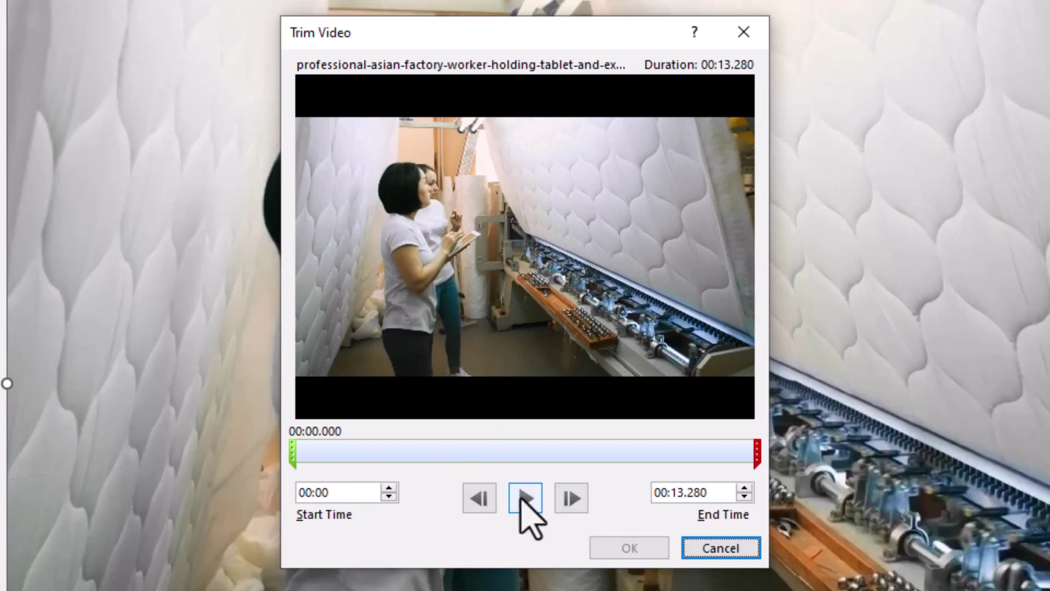
left_click(525, 498)
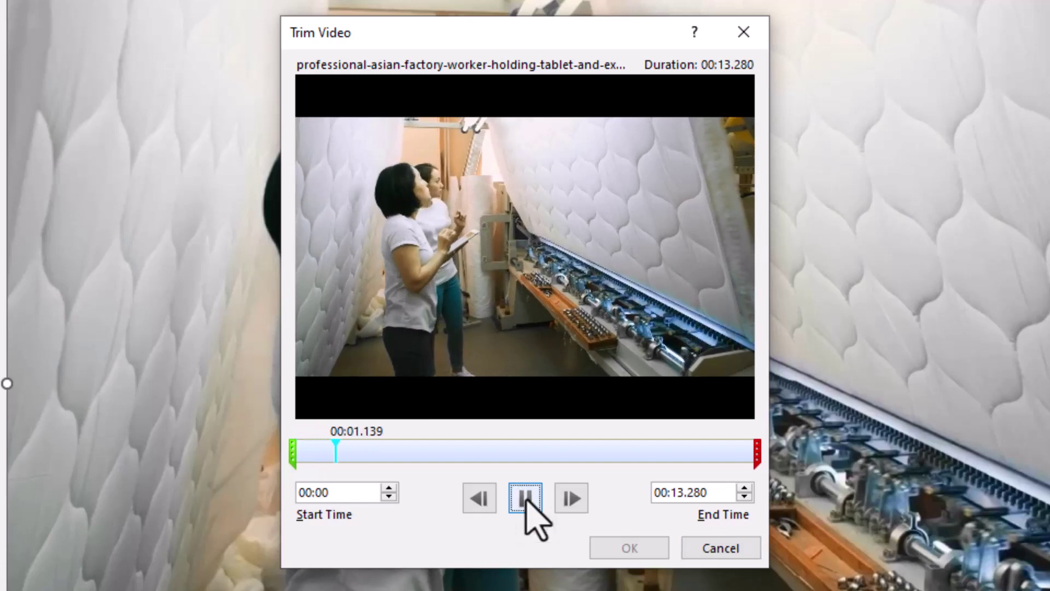
left_click(525, 497)
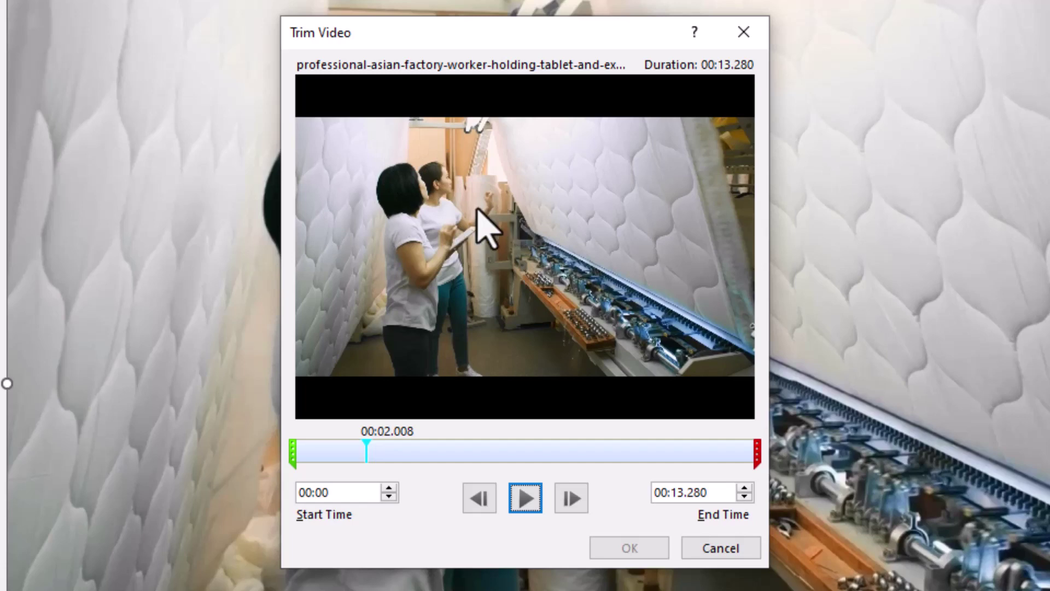
Move the clip's start point to about 00:02.025 and preview from there.
left_click(293, 453)
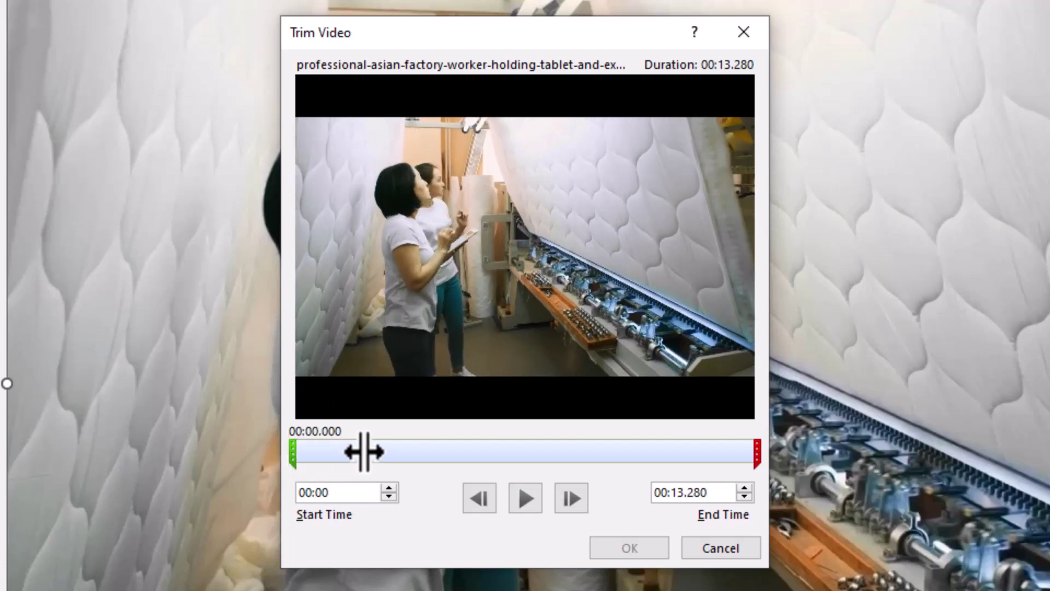
left_click_drag(364, 451, 363, 451)
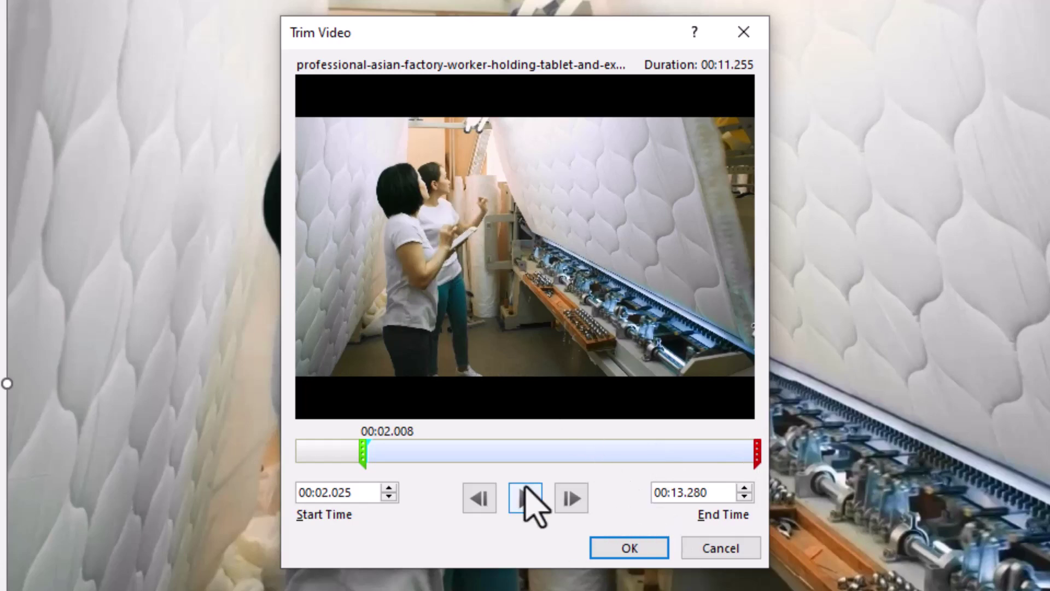
left_click(526, 498)
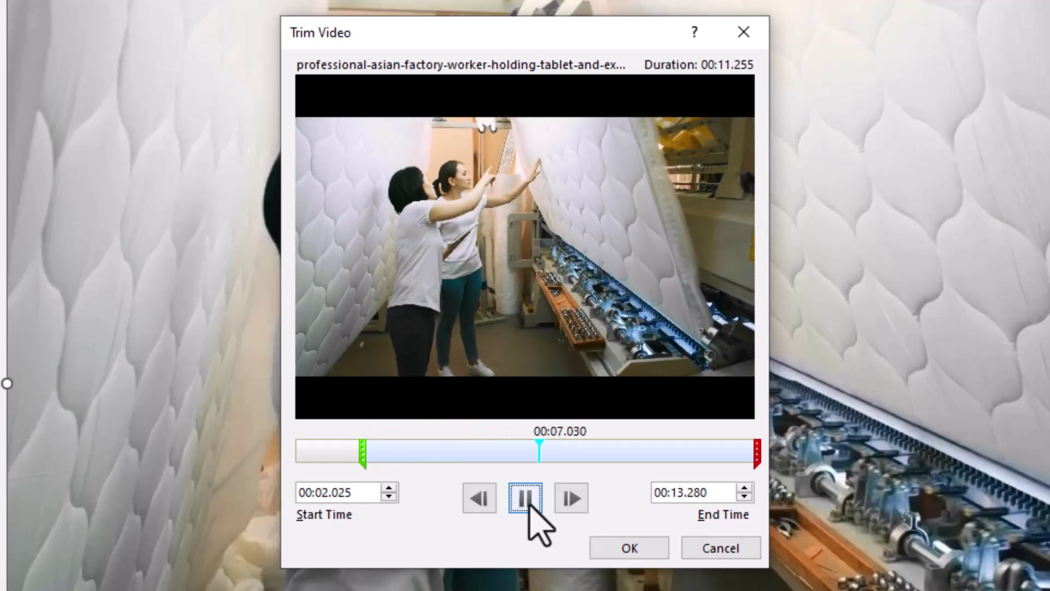
left_click(529, 505)
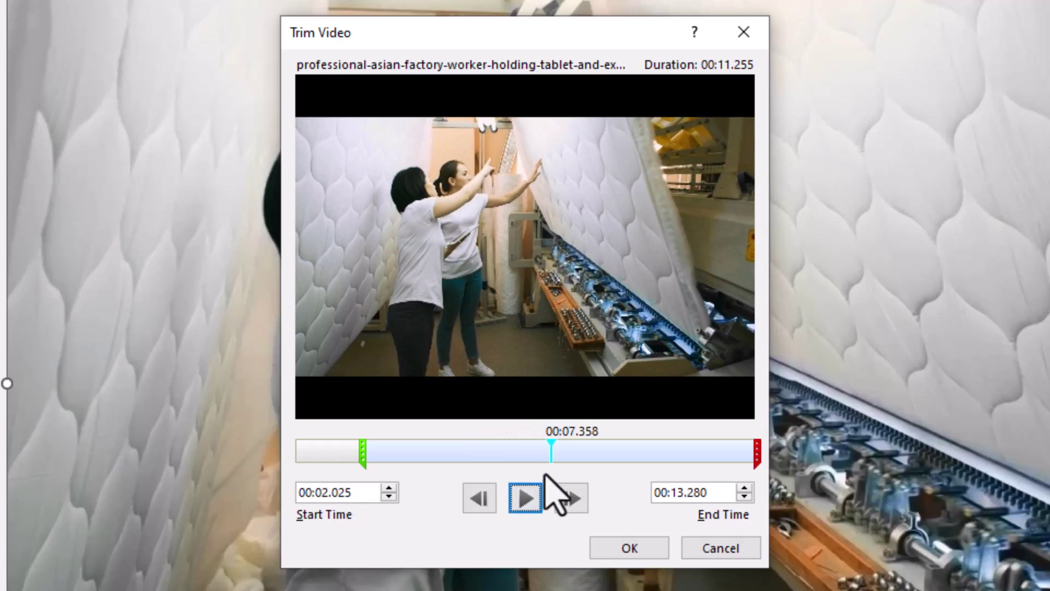
Pull the end point in to 00:06.267, preview the 00:04.242 clip, and confirm.
left_click_drag(551, 446, 540, 446)
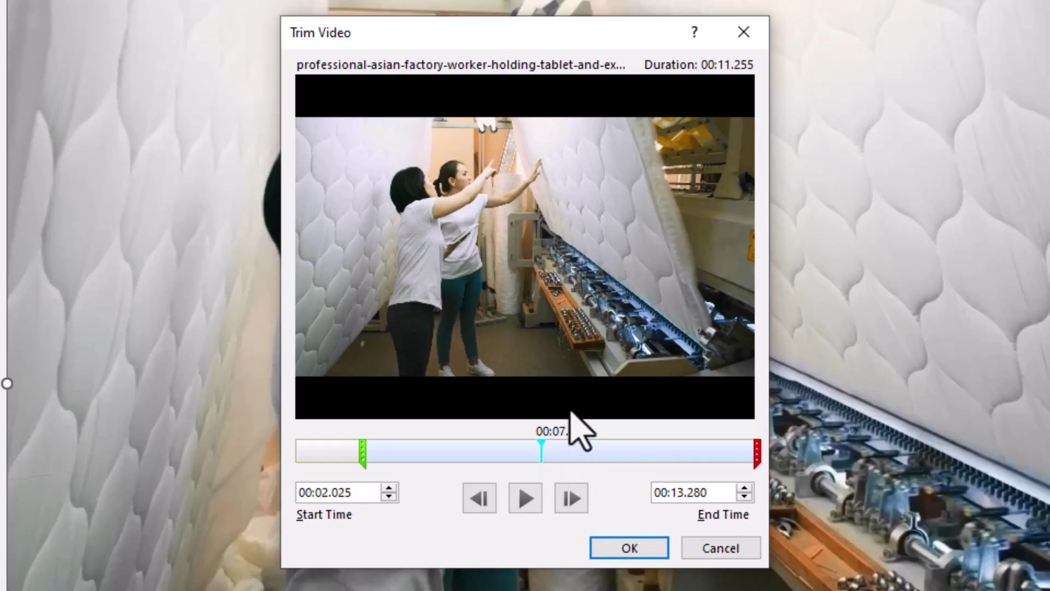
left_click(531, 448)
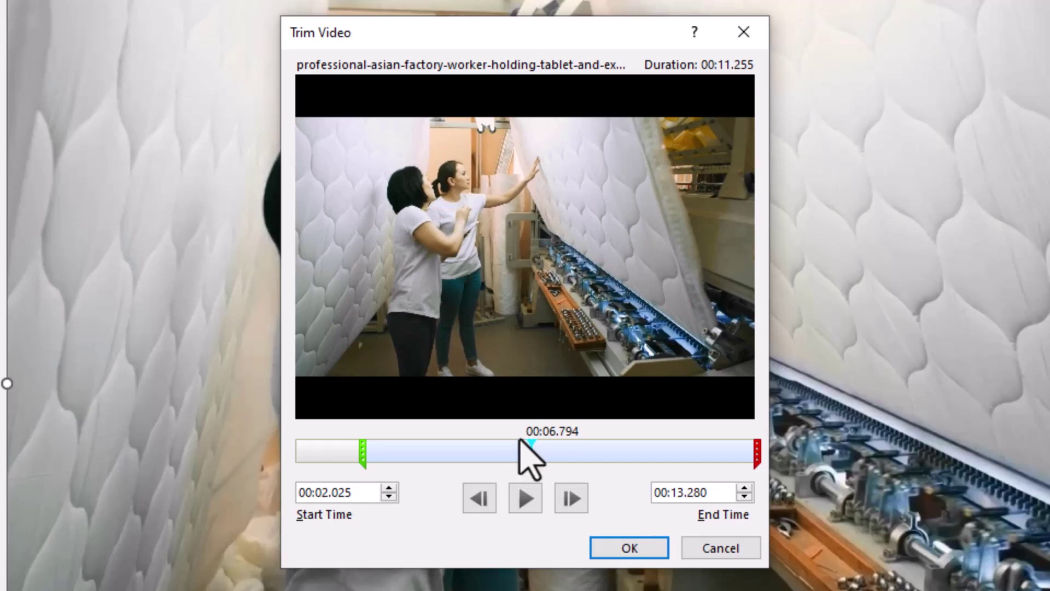
left_click(523, 444)
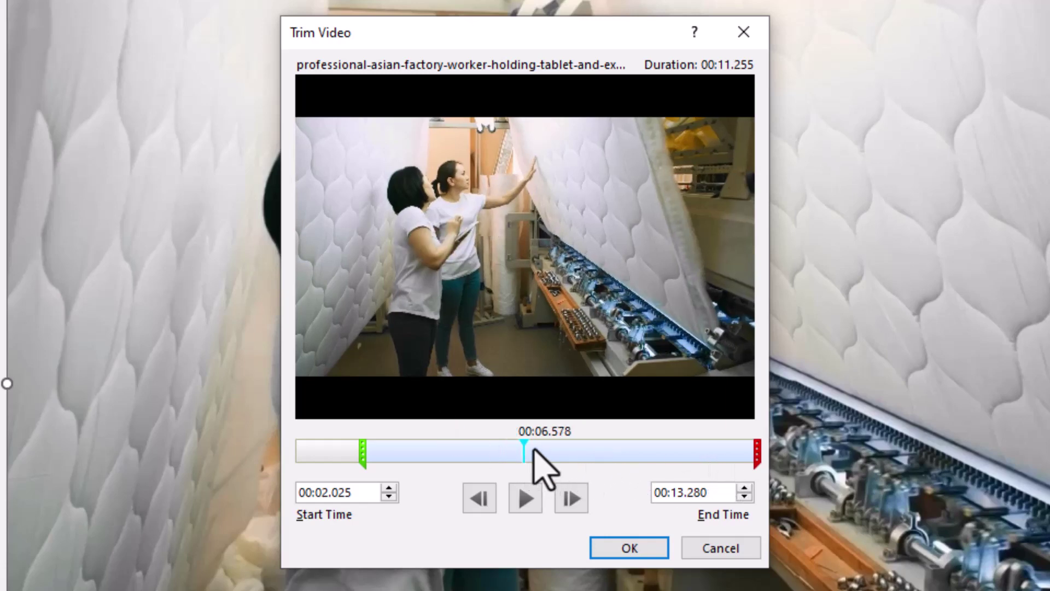
left_click(754, 446)
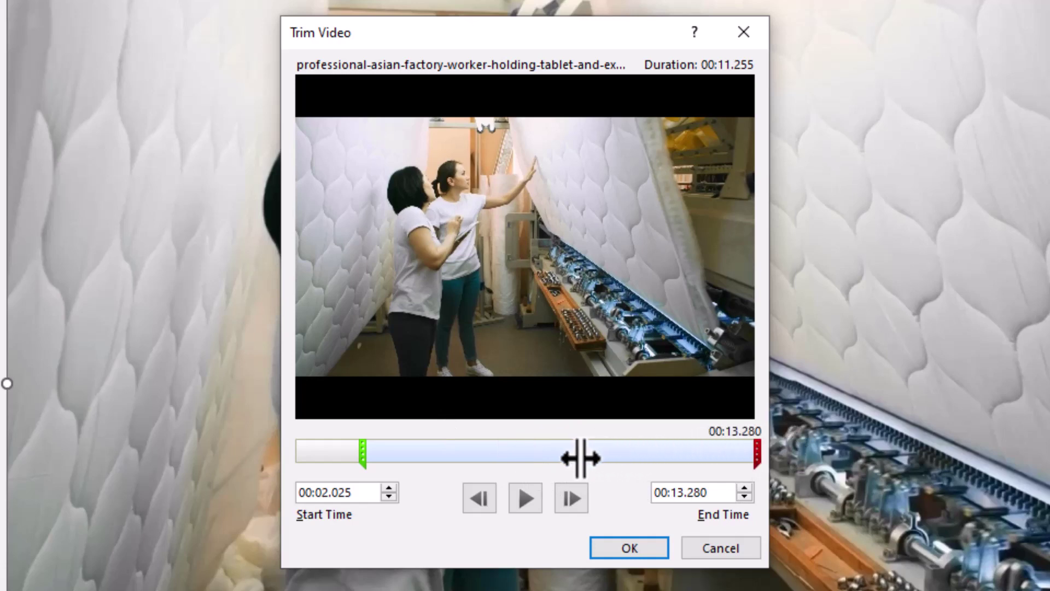
left_click_drag(510, 456, 517, 450)
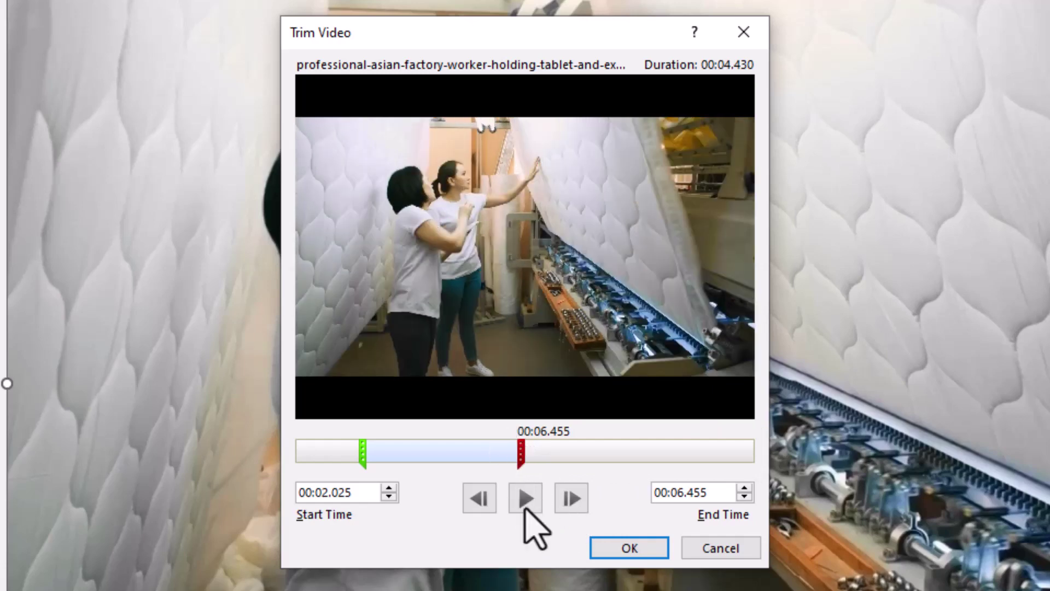
left_click(524, 499)
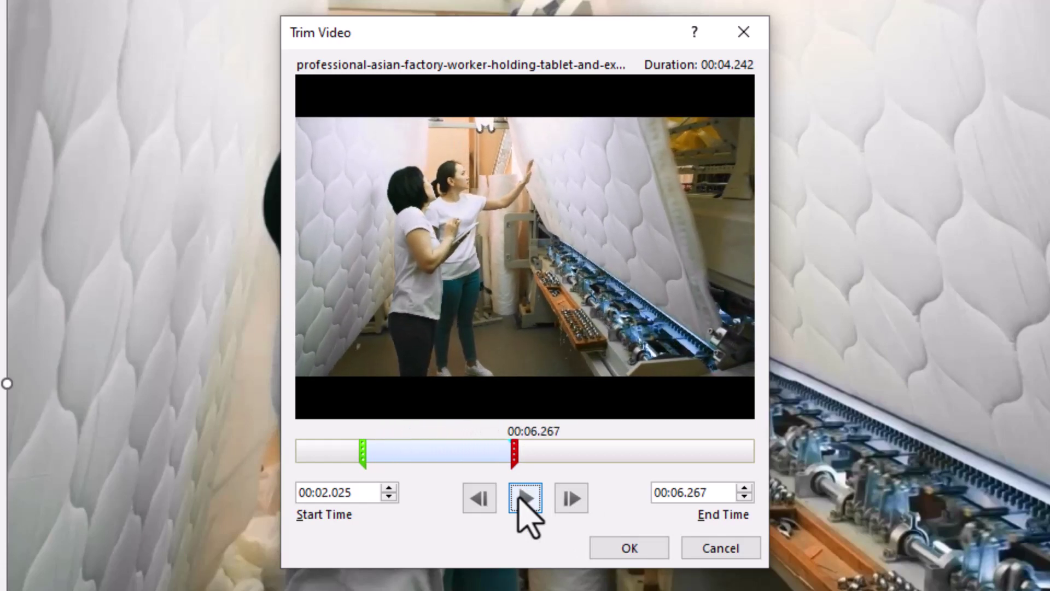
left_click(638, 552)
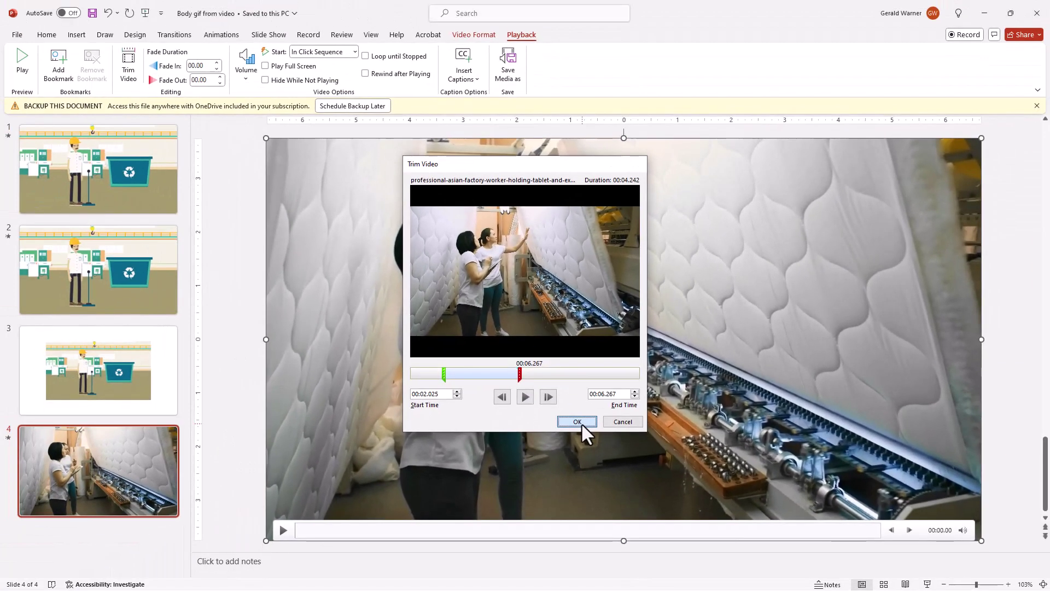
Apply the trim and play the 00:04.24 factory clip on slide 4.
left_click(583, 425)
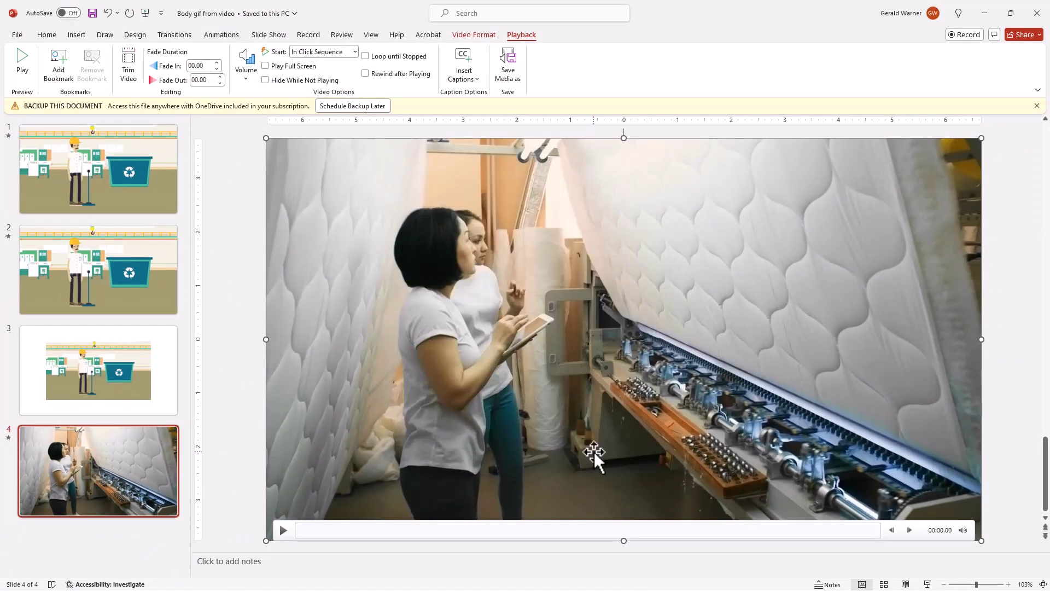
left_click(282, 530)
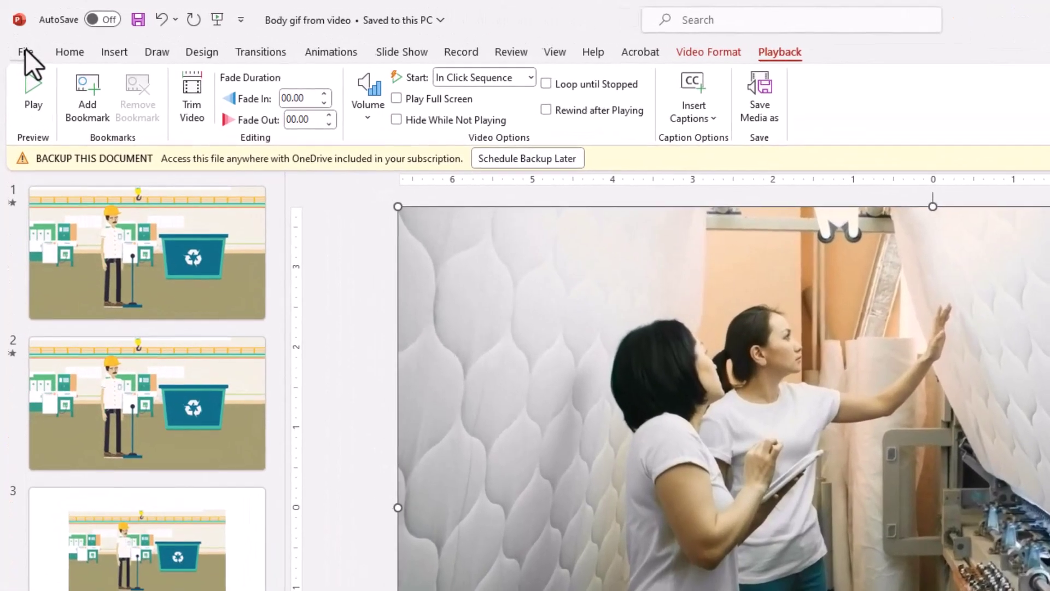
Choose Export > Create an Animated GIF, keep Large quality, and limit slides to 4 through 4.
left_click(17, 34)
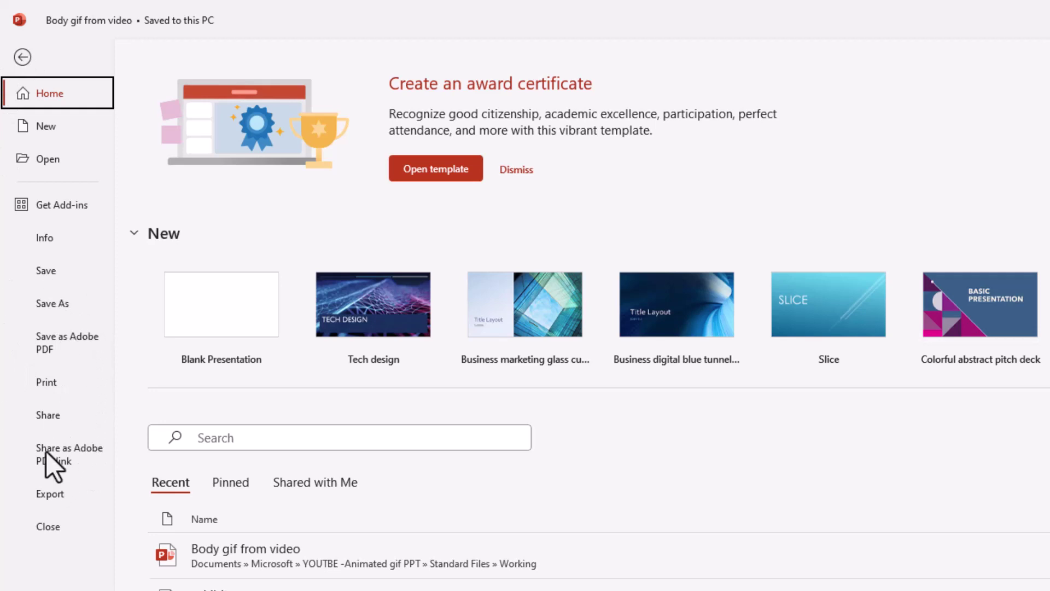
left_click(55, 496)
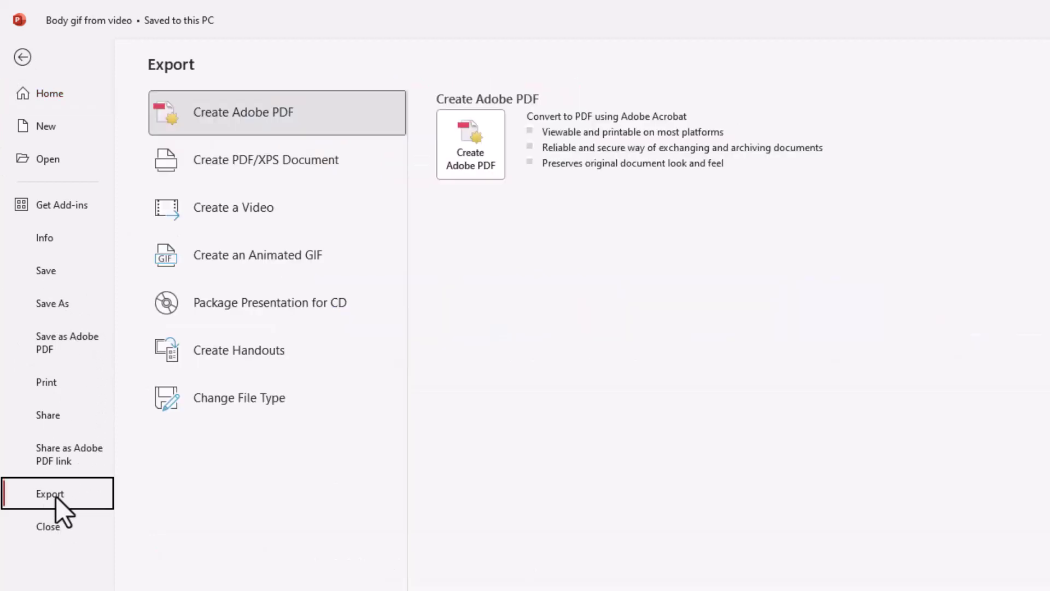
left_click(289, 255)
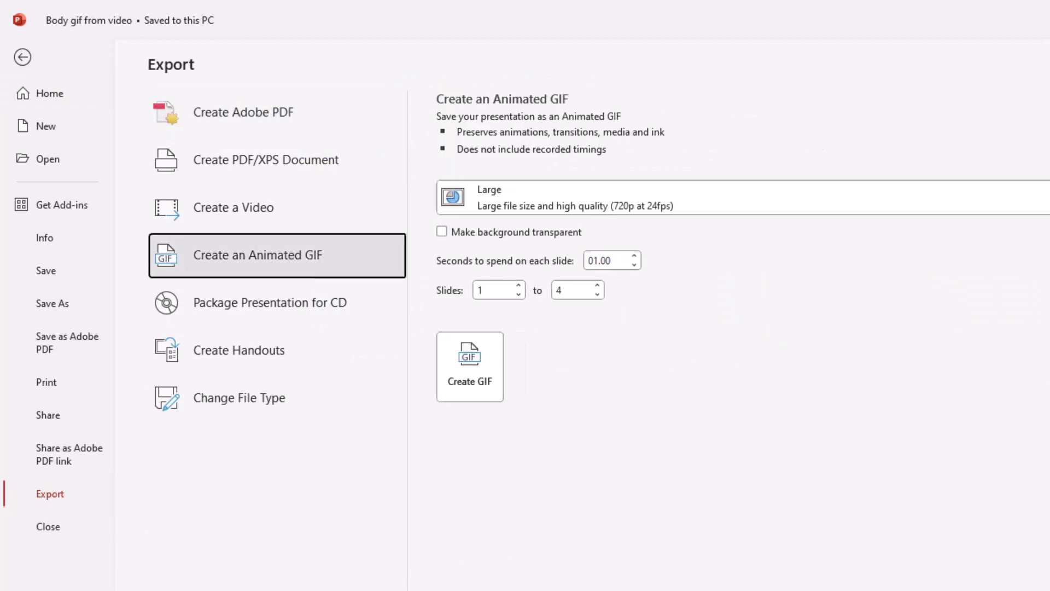
key("Tab")
key("Return")
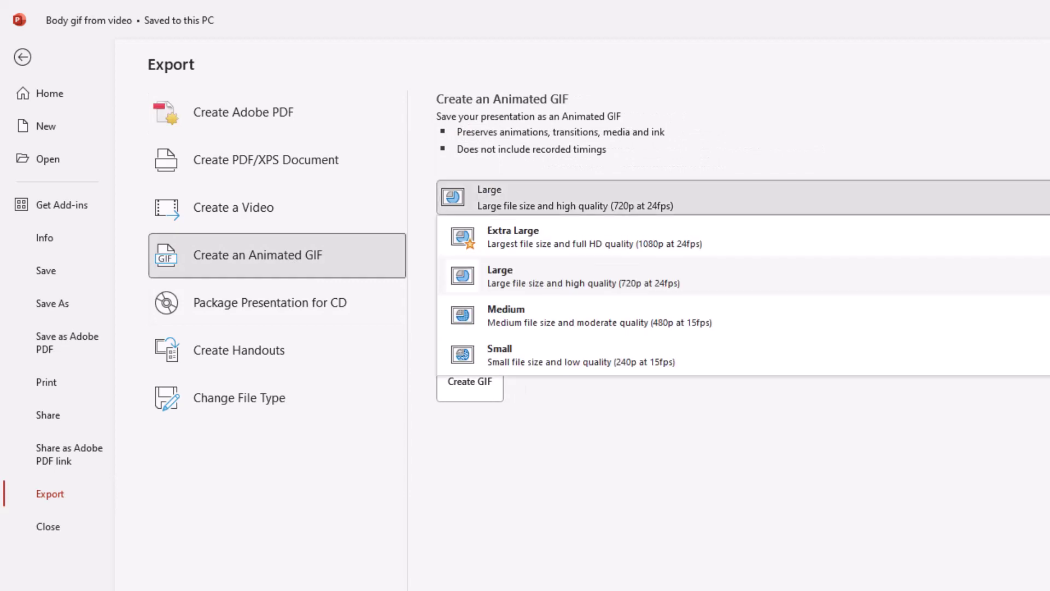
left_click(667, 284)
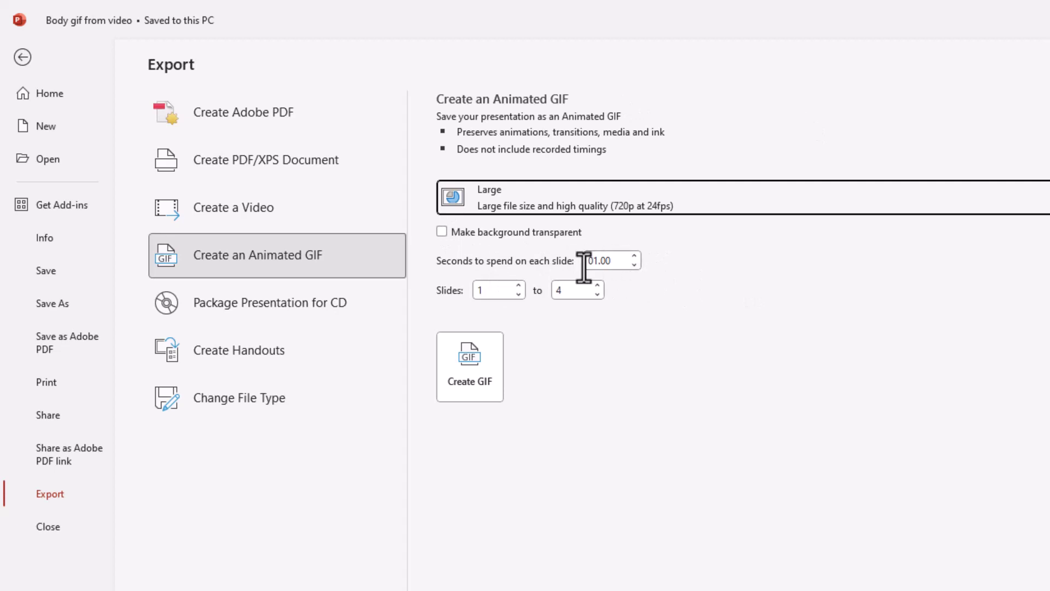
double_click(520, 286)
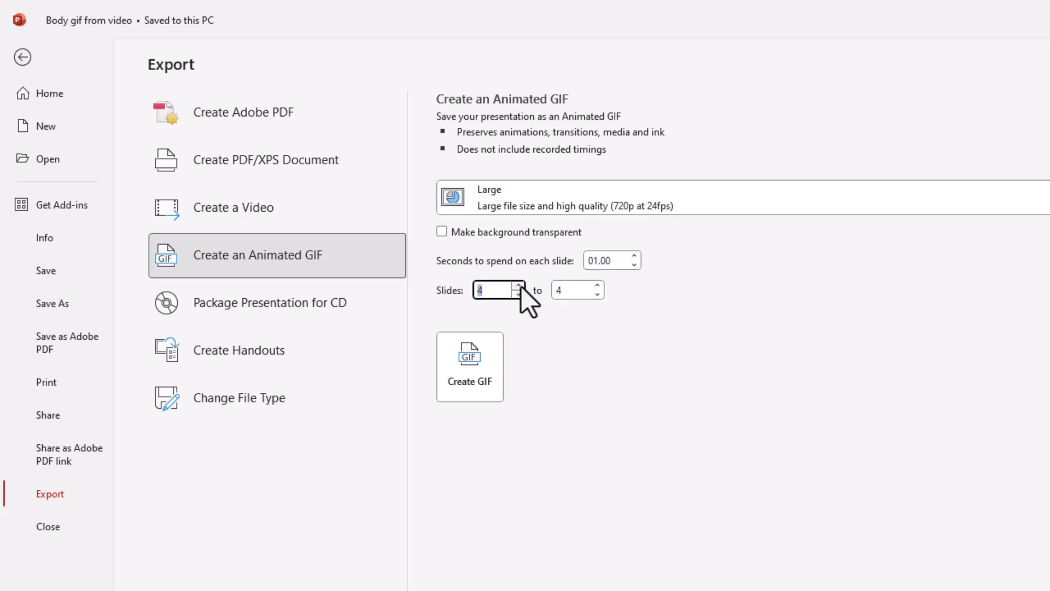
left_click(470, 372)
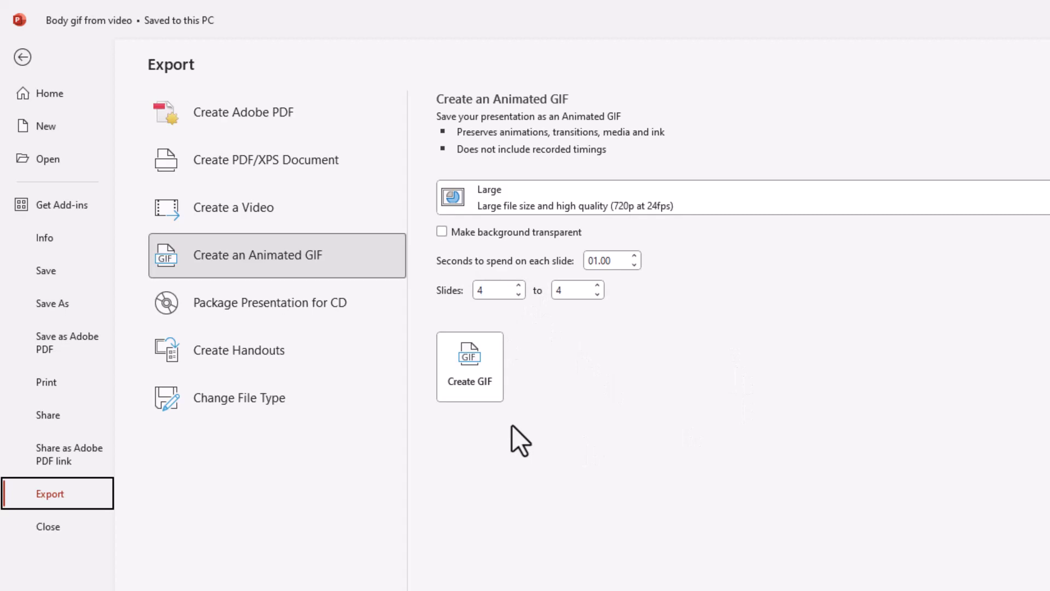
Start Create GIF for slide 4, then close the Save As window to return to the slide.
left_click(488, 367)
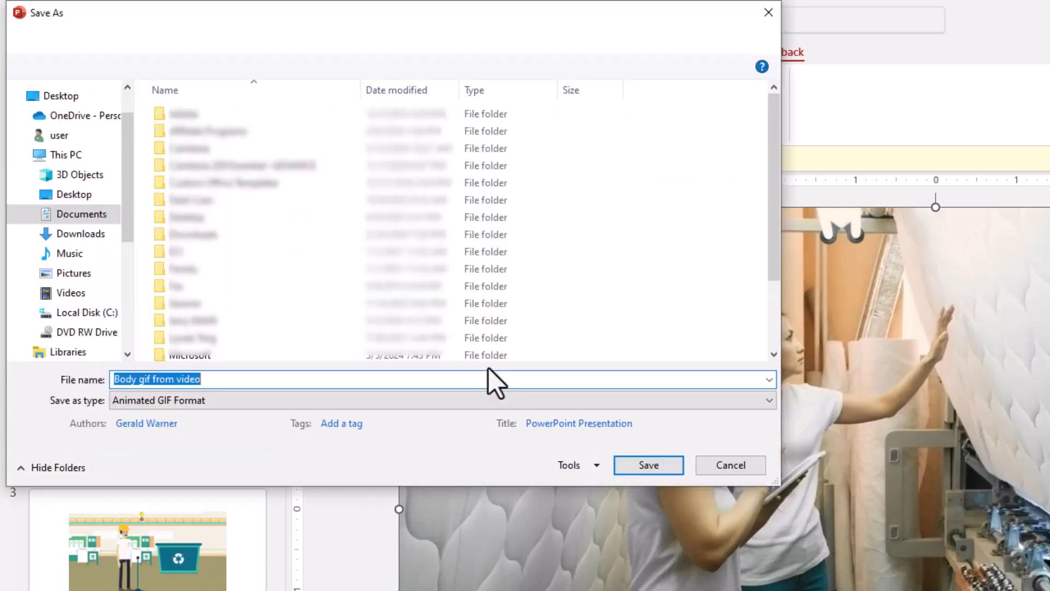
left_click(768, 12)
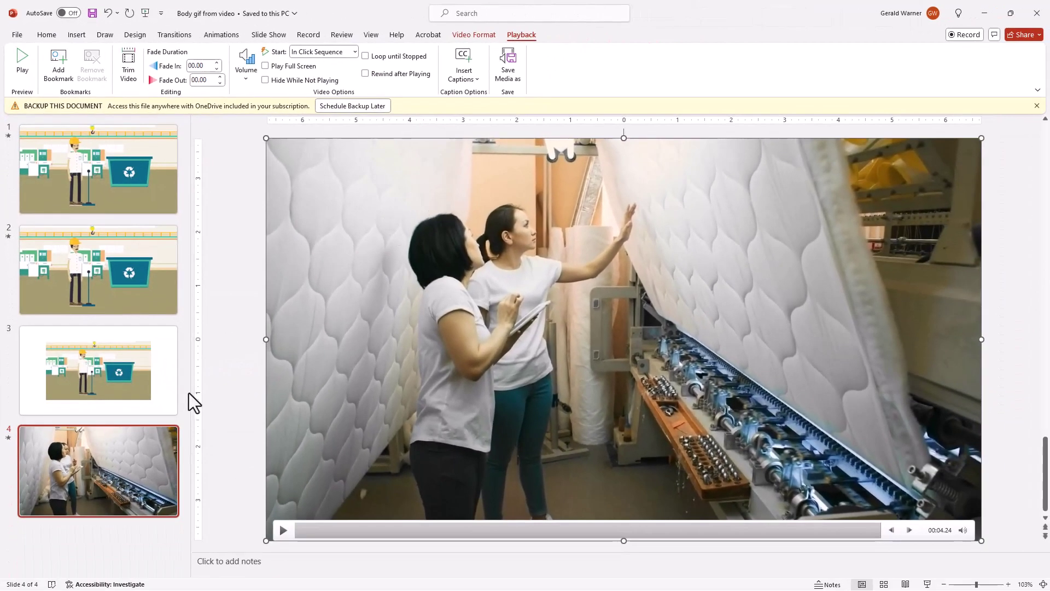
Add a blank fifth slide after slide 4.
left_click(97, 464)
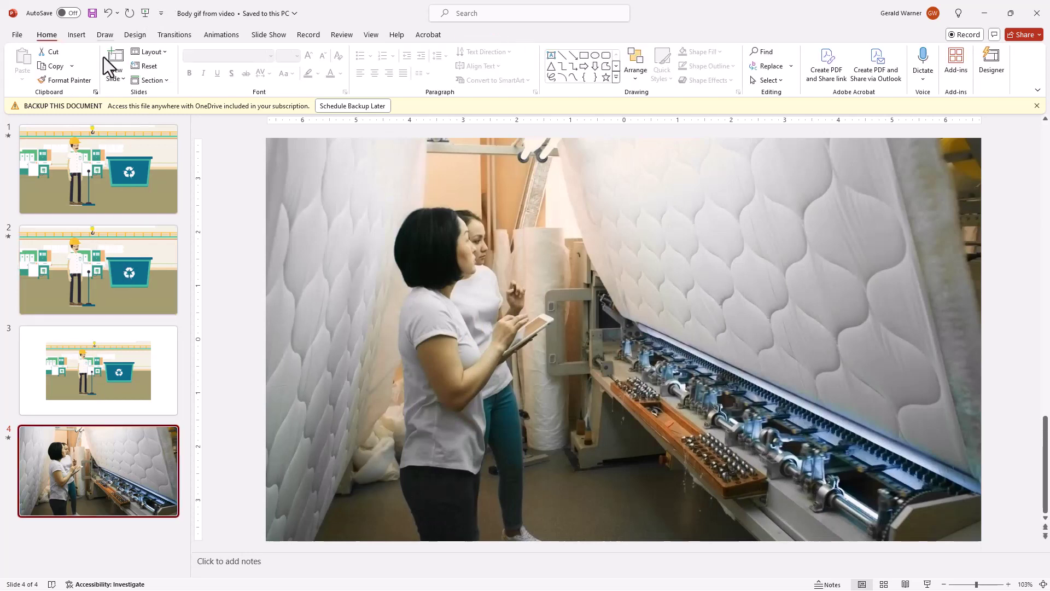
left_click(121, 57)
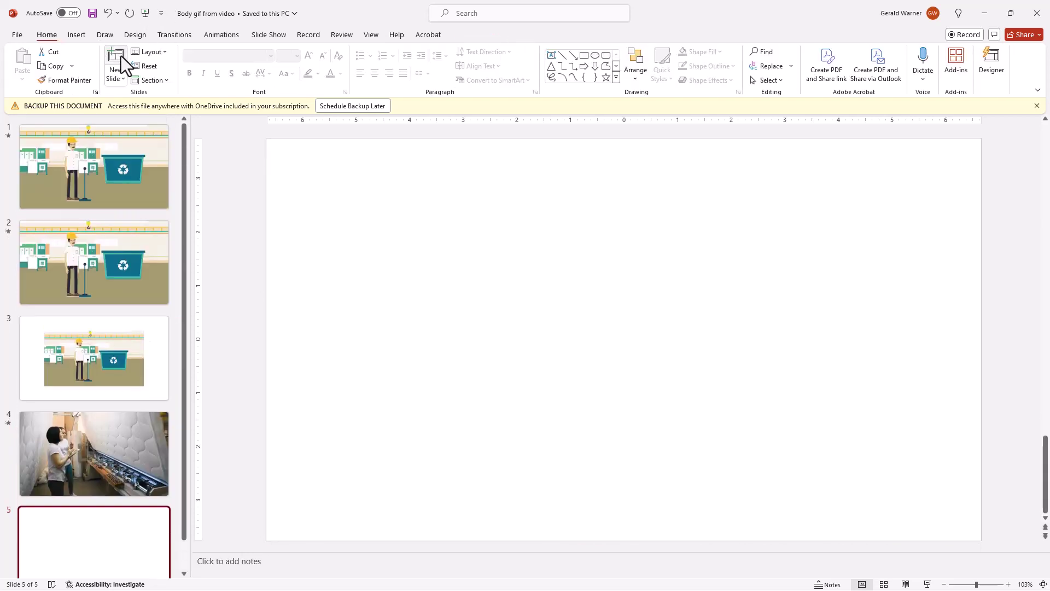
scroll(87, 519, "down", 1)
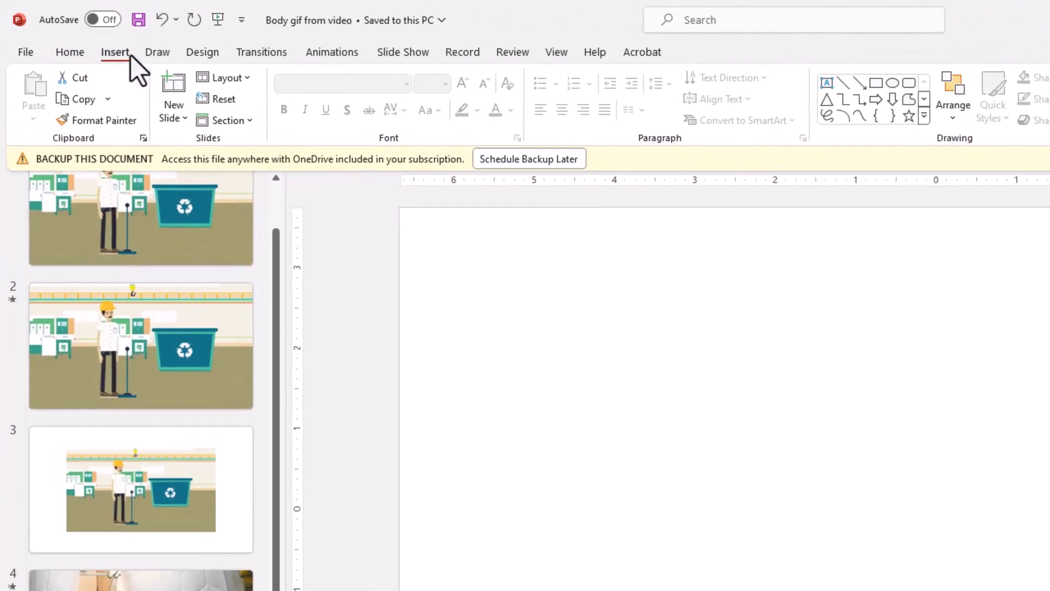
Open the Insert Picture browser for this device, showing the Video Gif folder.
left_click(86, 36)
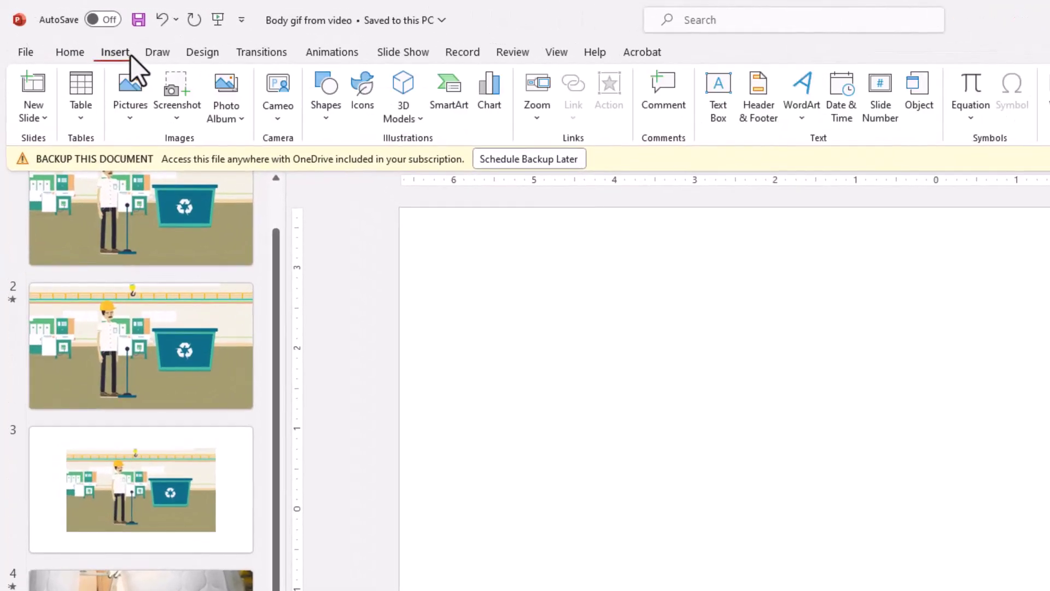
left_click(126, 87)
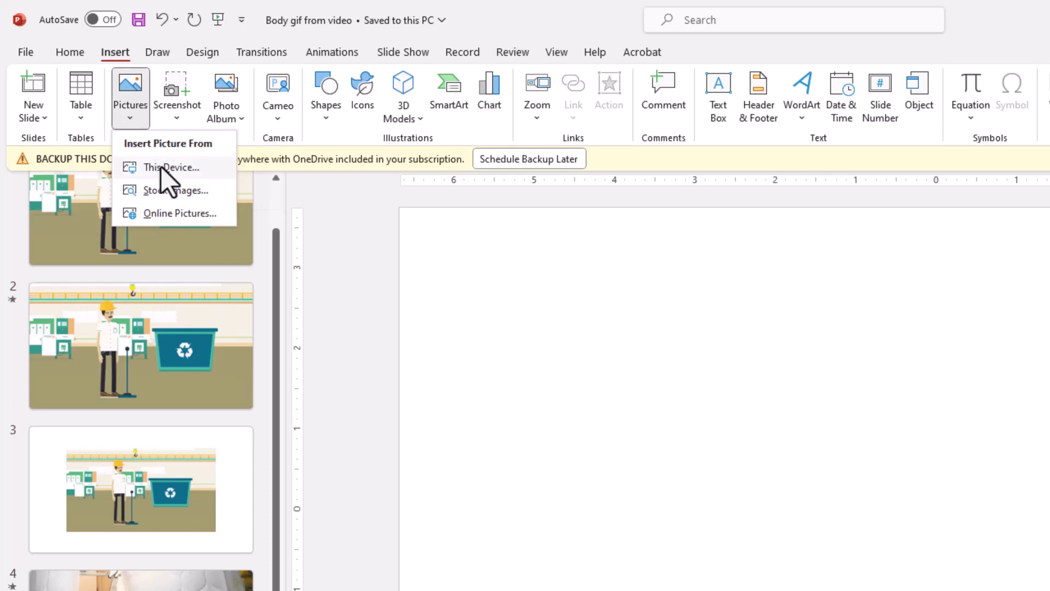
left_click(161, 167)
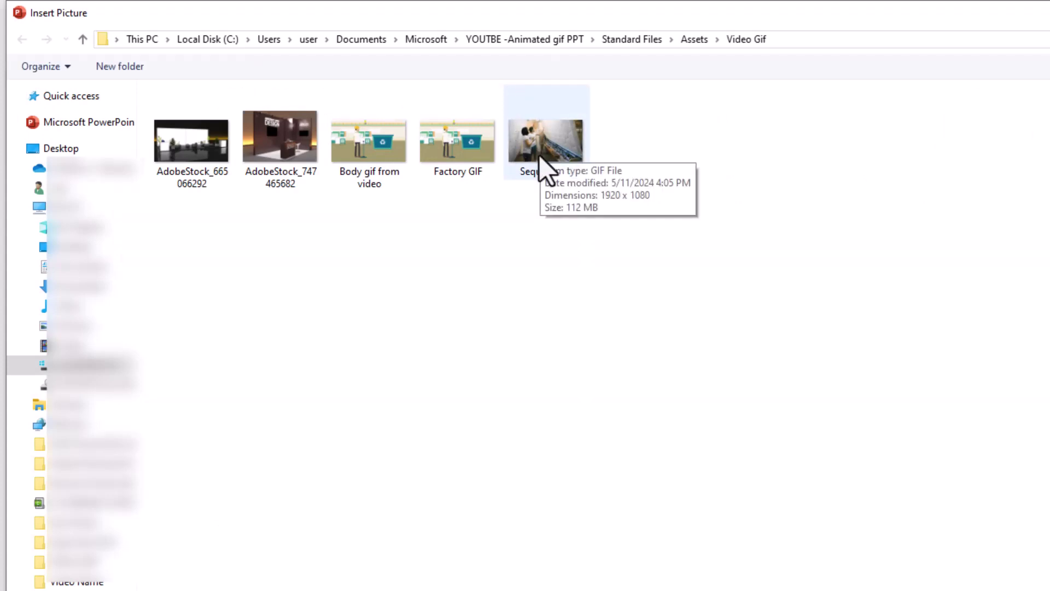
Insert the 'Sequence 01' GIF from the Video Gif folder onto slide 5.
left_click(539, 155)
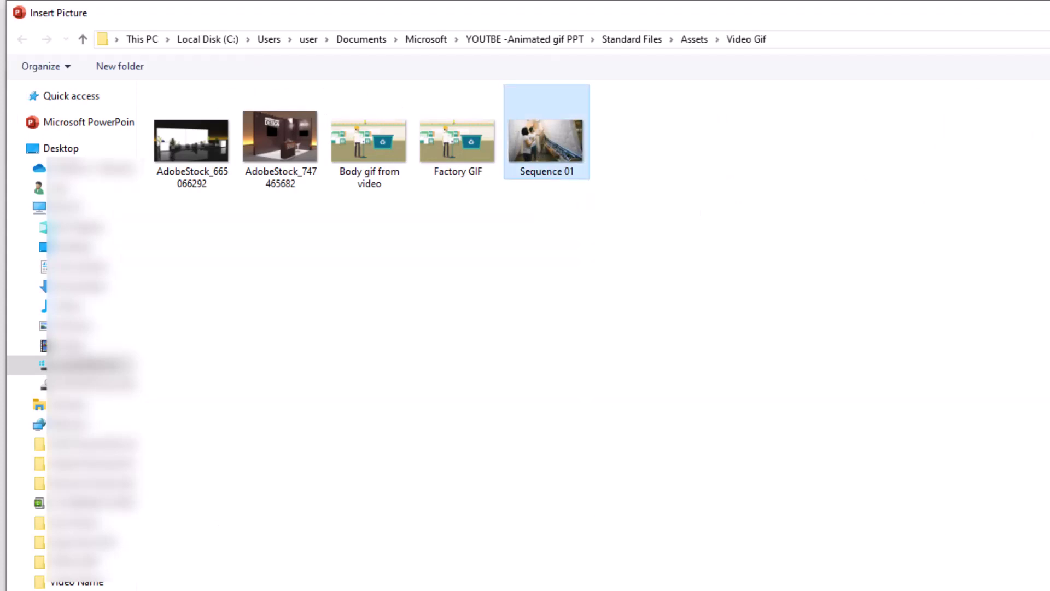
key("Return")
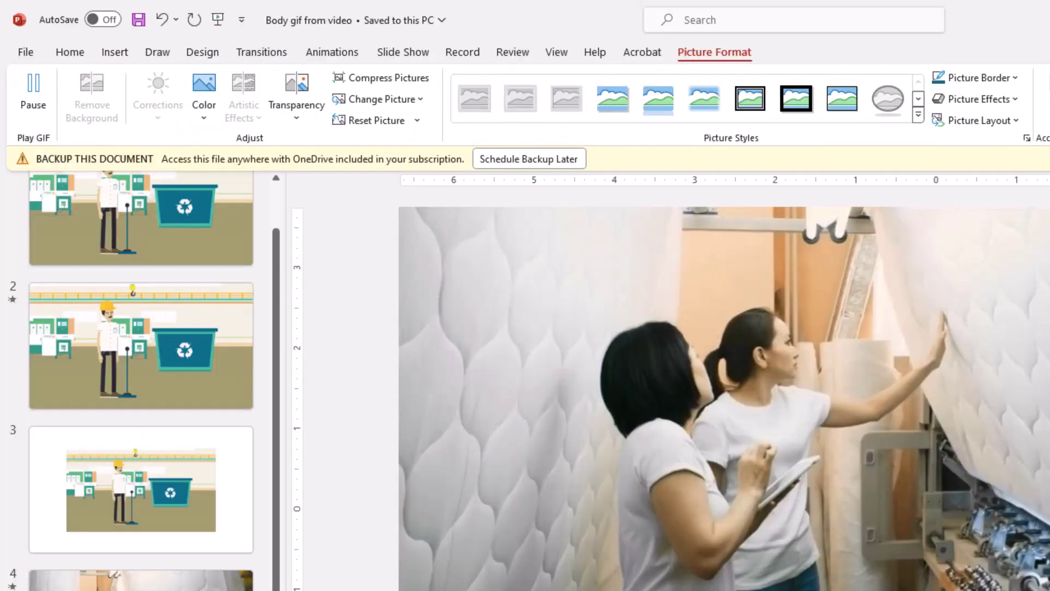